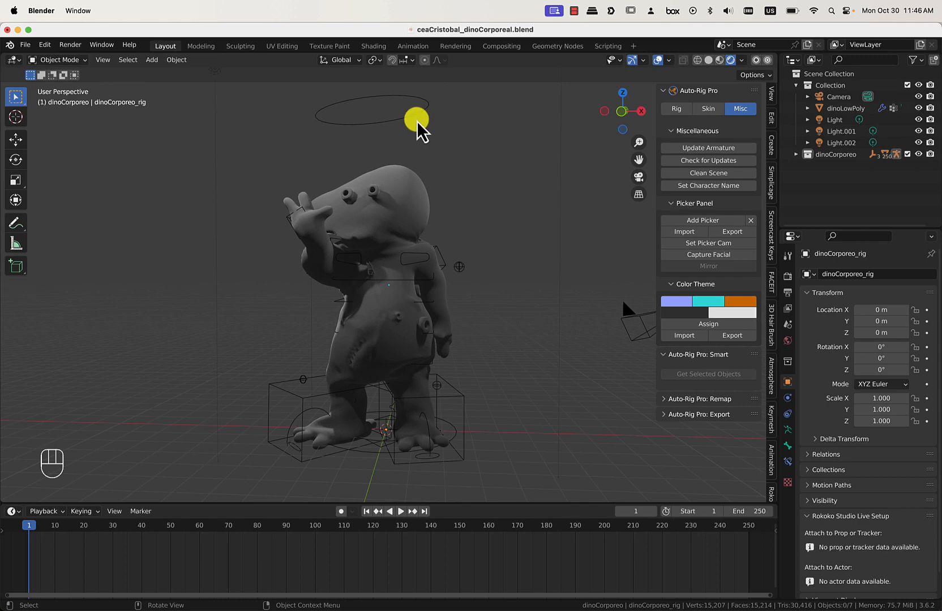
Select the dinoCorporeo_rig armature and switch it from Object Mode to Pose Mode
{"action": "left_click", "coordinate": [417, 116]}
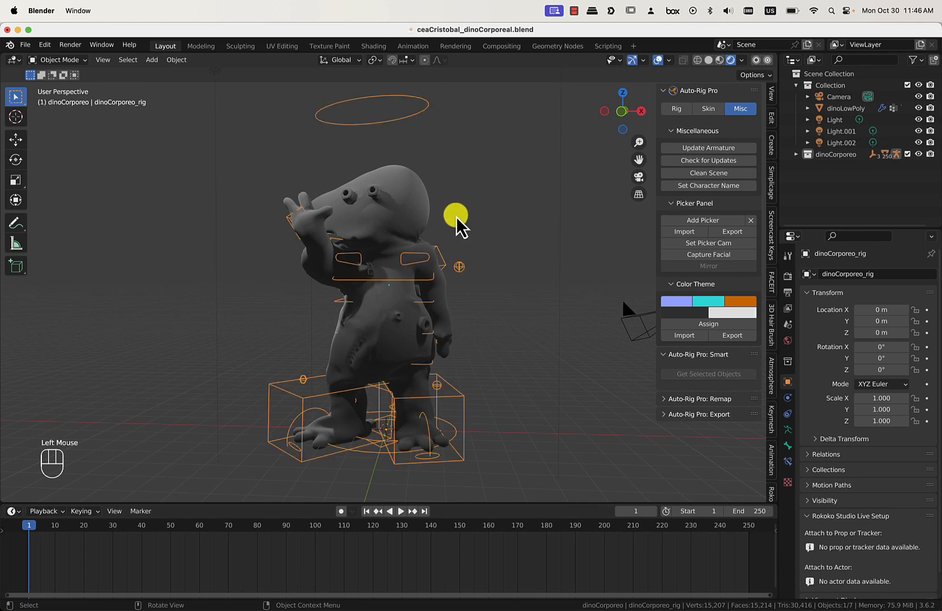
{"action": "middle_click_drag", "start_coordinate": [456, 218], "coordinate": [467, 224]}
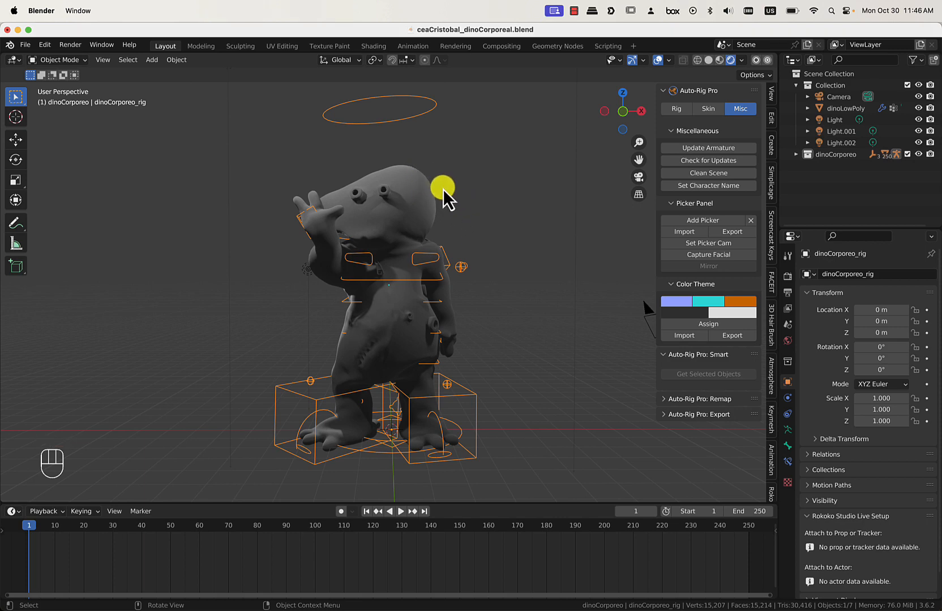
{"action": "mouse_move", "coordinate": [443, 192]}
{"action": "middle_mouse_down"}
{"action": "mouse_move", "coordinate": [428, 195]}
{"action": "mouse_move", "coordinate": [438, 194]}
{"action": "middle_mouse_up"}
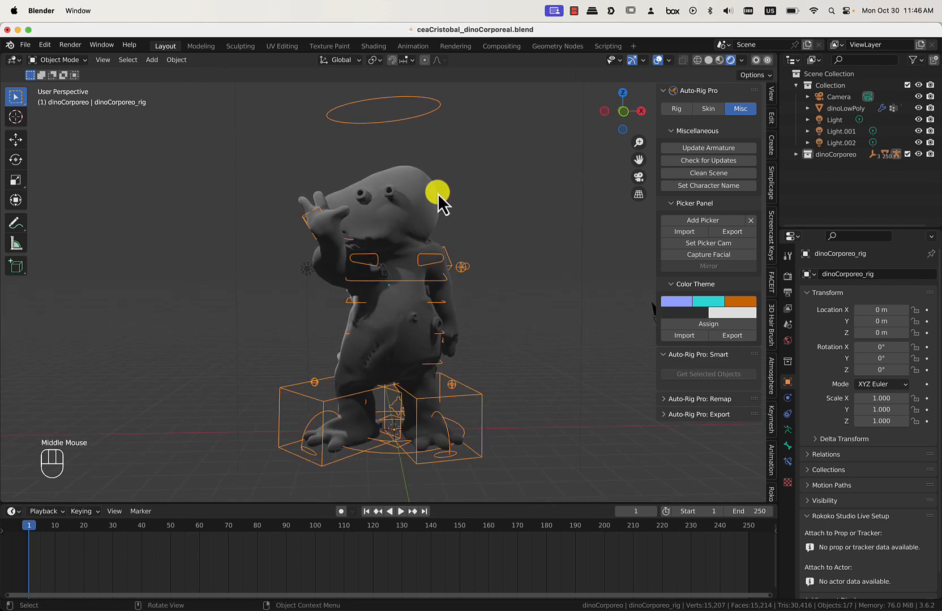
{"action": "left_click", "coordinate": [79, 62]}
{"action": "left_click", "coordinate": [339, 124]}
{"action": "left_click", "coordinate": [74, 59]}
{"action": "left_click", "coordinate": [73, 92]}
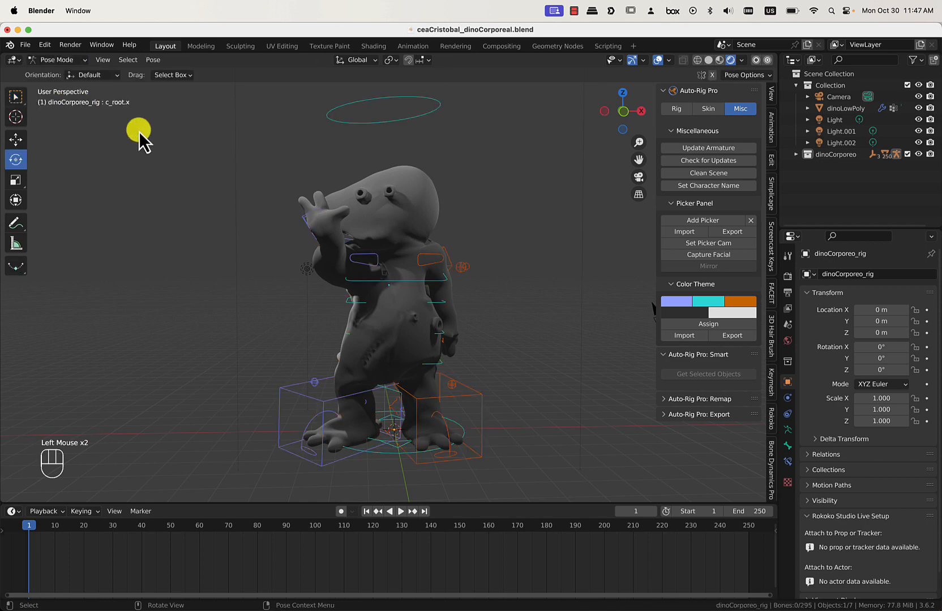
Test the rig by moving the right hand IK controller and rotating the head controller
{"action": "left_click", "coordinate": [290, 214]}
{"action": "key", "text": "g"}
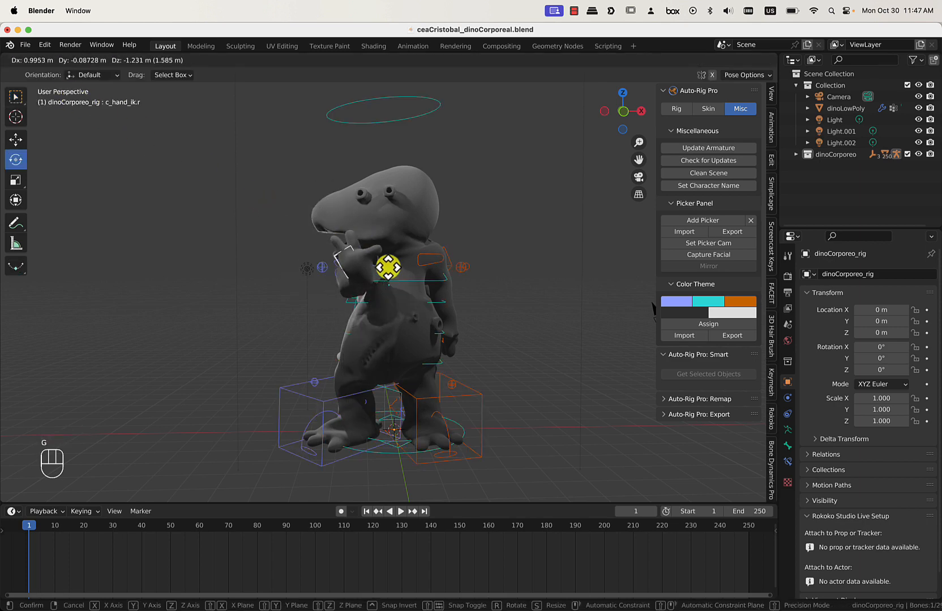
{"action": "right_click", "coordinate": [336, 264]}
{"action": "left_click", "coordinate": [399, 123]}
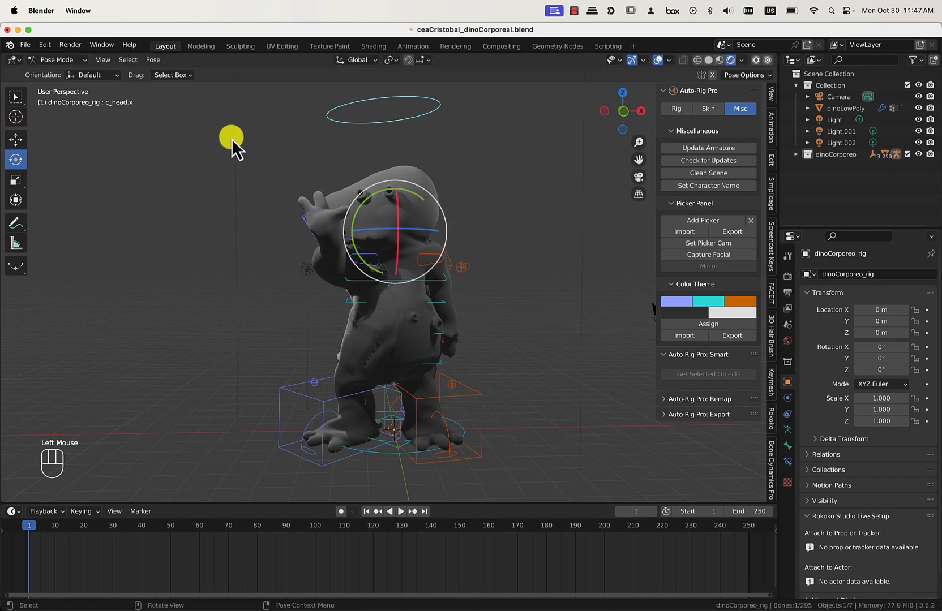
{"action": "left_click", "coordinate": [16, 160]}
{"action": "mouse_move", "coordinate": [358, 211]}
{"action": "left_mouse_down"}
{"action": "mouse_move", "coordinate": [389, 221]}
{"action": "mouse_move", "coordinate": [414, 196]}
{"action": "mouse_move", "coordinate": [421, 218]}
{"action": "mouse_move", "coordinate": [453, 227]}
{"action": "mouse_move", "coordinate": [398, 224]}
{"action": "mouse_move", "coordinate": [418, 201]}
{"action": "mouse_move", "coordinate": [460, 201]}
{"action": "mouse_move", "coordinate": [402, 213]}
{"action": "mouse_move", "coordinate": [395, 198]}
{"action": "mouse_move", "coordinate": [357, 222]}
{"action": "mouse_move", "coordinate": [421, 206]}
{"action": "mouse_move", "coordinate": [368, 209]}
{"action": "left_mouse_up"}
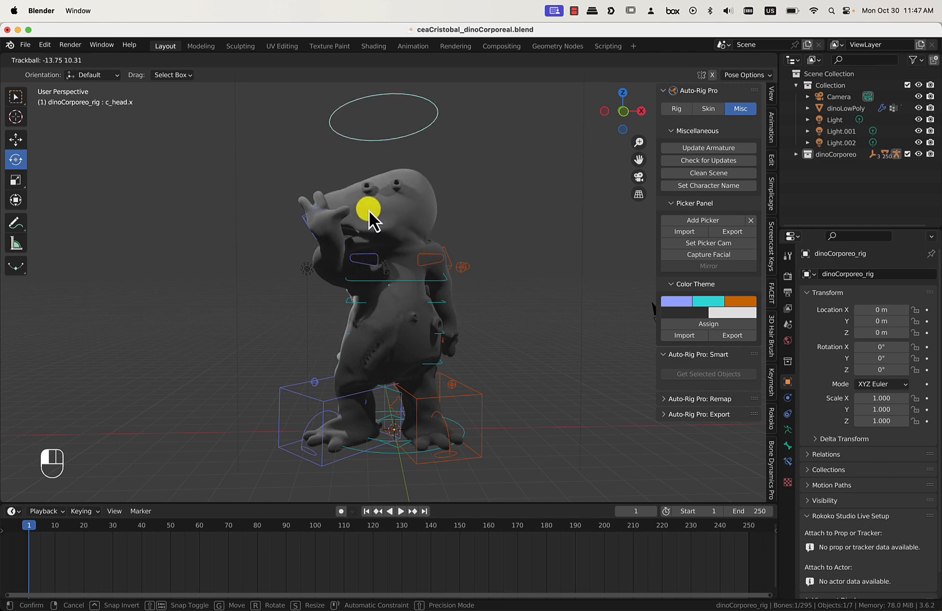
{"action": "middle_click_drag", "start_coordinate": [474, 196], "coordinate": [440, 210]}
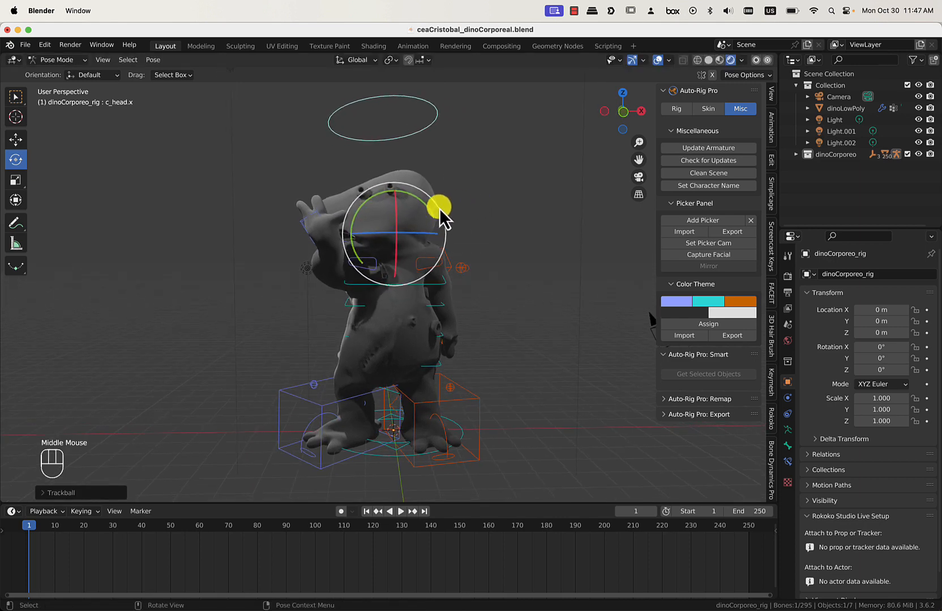
{"action": "left_click_drag", "start_coordinate": [430, 214], "coordinate": [439, 231]}
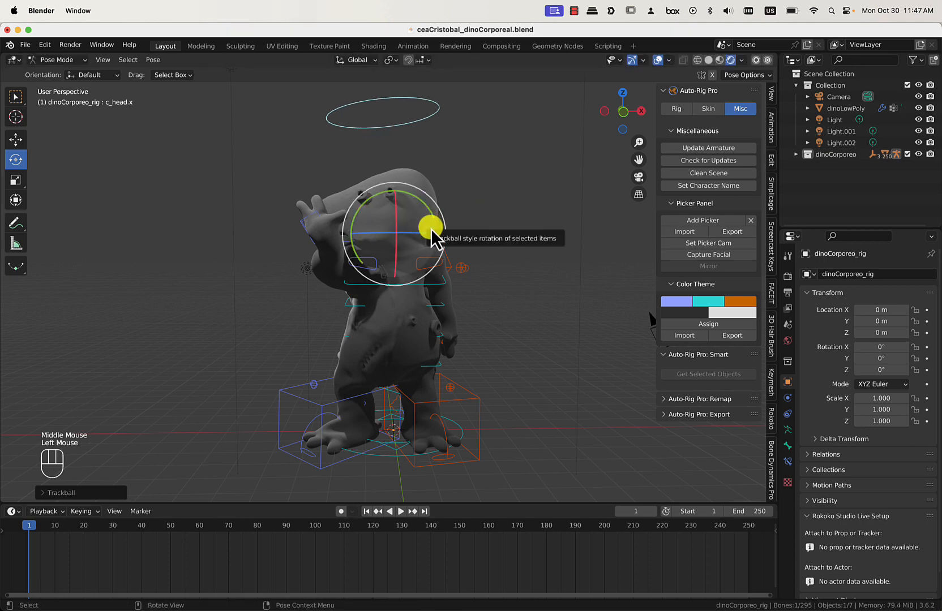
Select all pose bones of the rig and clear their user transforms
{"action": "key", "text": "a"}
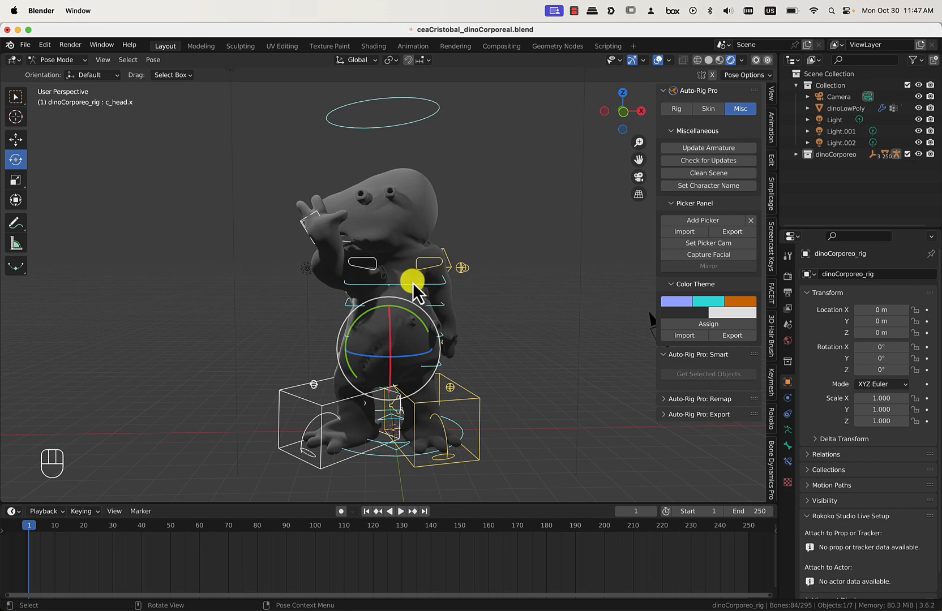
{"action": "right_click", "coordinate": [411, 284]}
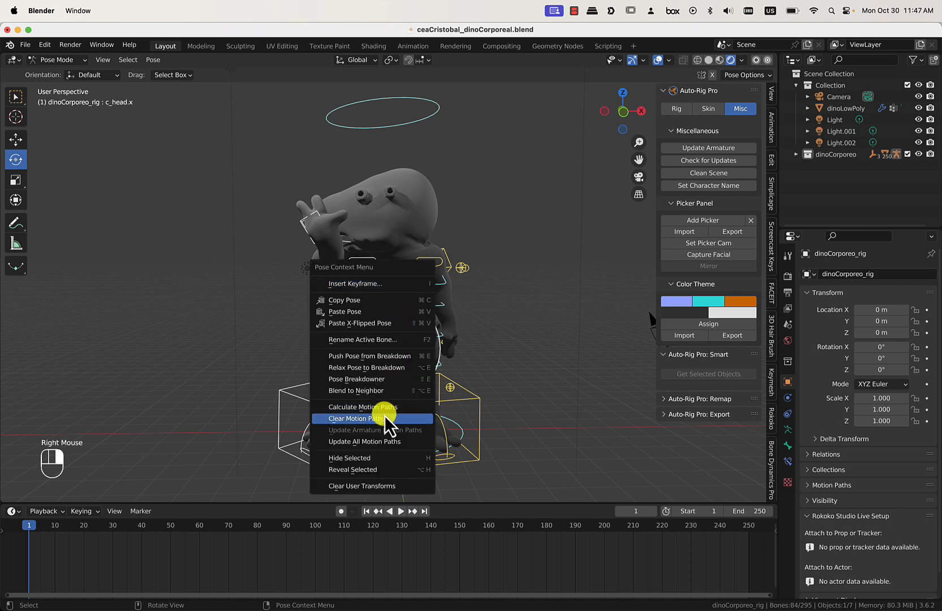
{"action": "left_click", "coordinate": [382, 487]}
{"action": "middle_click_drag", "start_coordinate": [539, 322], "coordinate": [483, 241]}
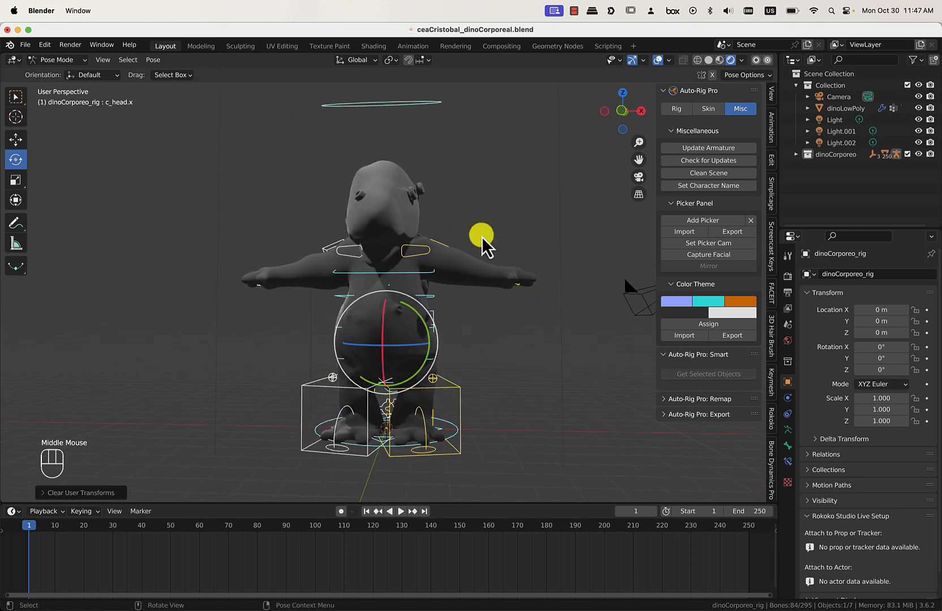
Rotate the c_head.x controller to adjust the angle of the dinosaur's head
{"action": "left_click", "coordinate": [429, 109]}
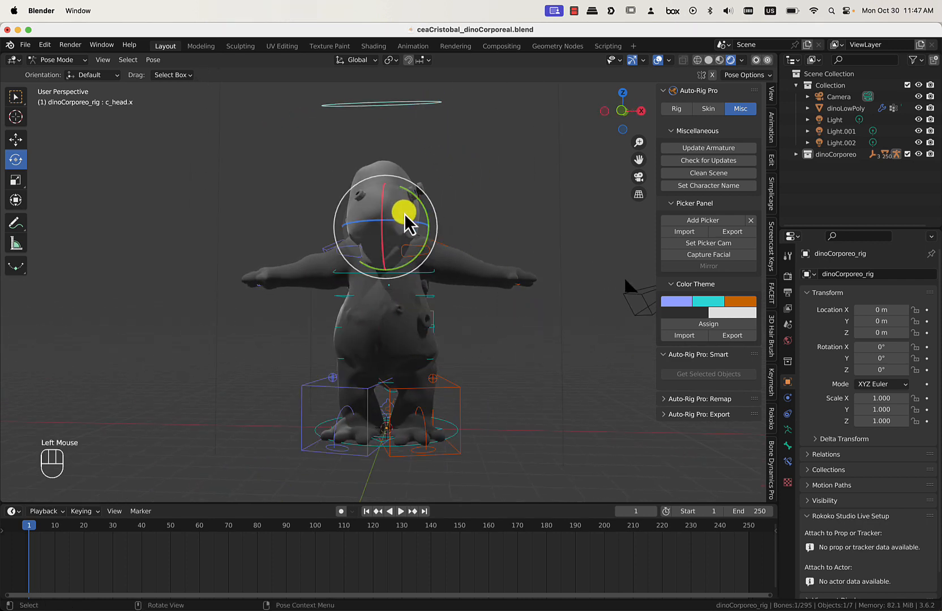
{"action": "middle_click_drag", "start_coordinate": [429, 201], "coordinate": [421, 231]}
{"action": "mouse_move", "coordinate": [420, 231]}
{"action": "left_mouse_down"}
{"action": "mouse_move", "coordinate": [367, 228]}
{"action": "mouse_move", "coordinate": [430, 215]}
{"action": "mouse_move", "coordinate": [427, 229]}
{"action": "left_mouse_up"}
{"action": "middle_click_drag", "start_coordinate": [427, 228], "coordinate": [470, 203]}
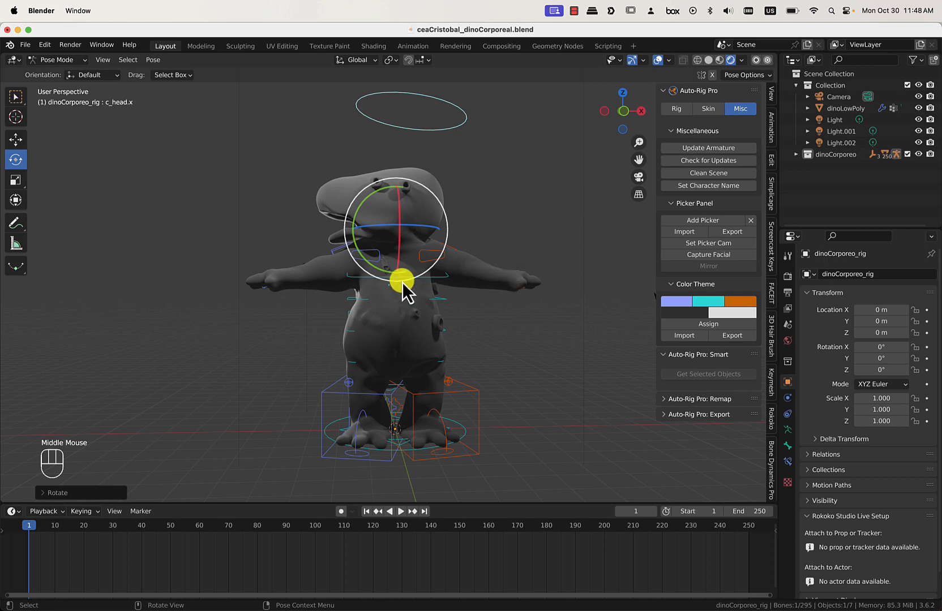
{"action": "middle_click_drag", "start_coordinate": [299, 287], "coordinate": [321, 281]}
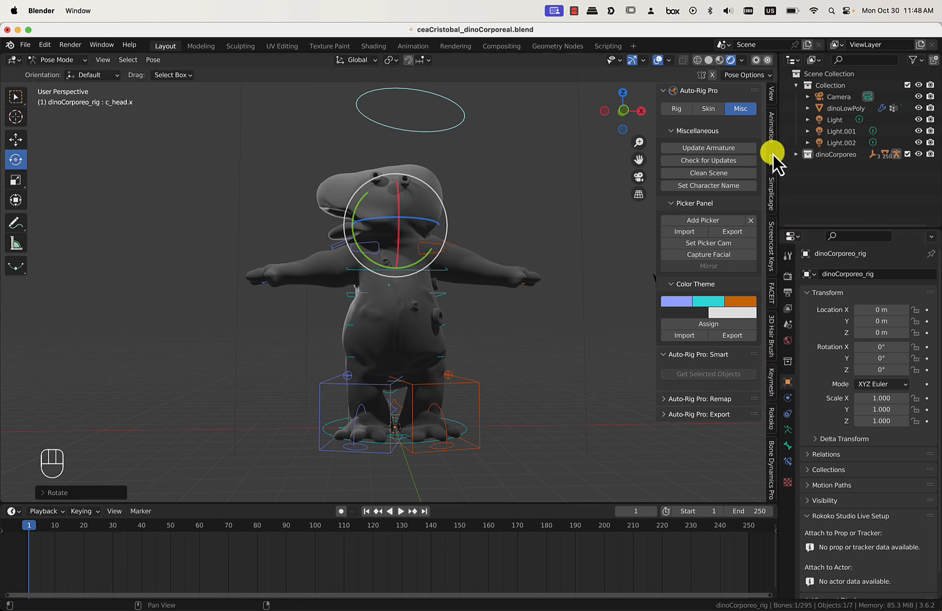
Apply the adjusted pose as the rest pose with Auto-Rig Pro's Pose Tools and run Match to Rig
{"action": "scroll", "coordinate": [769, 424], "scroll_direction": "down", "scroll_amount": 5}
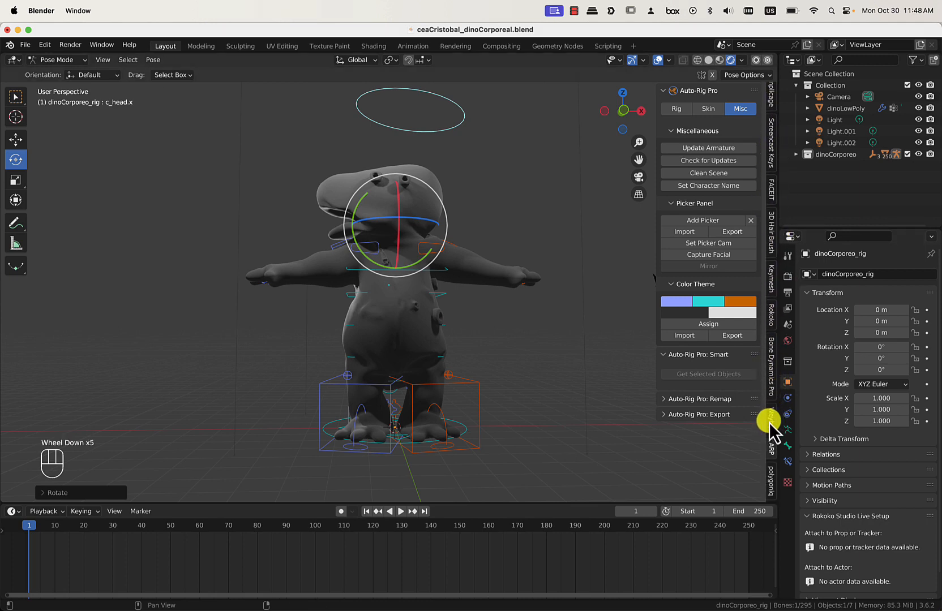
{"action": "left_click", "coordinate": [770, 447]}
{"action": "scroll", "coordinate": [736, 227], "scroll_direction": "up", "scroll_amount": 3}
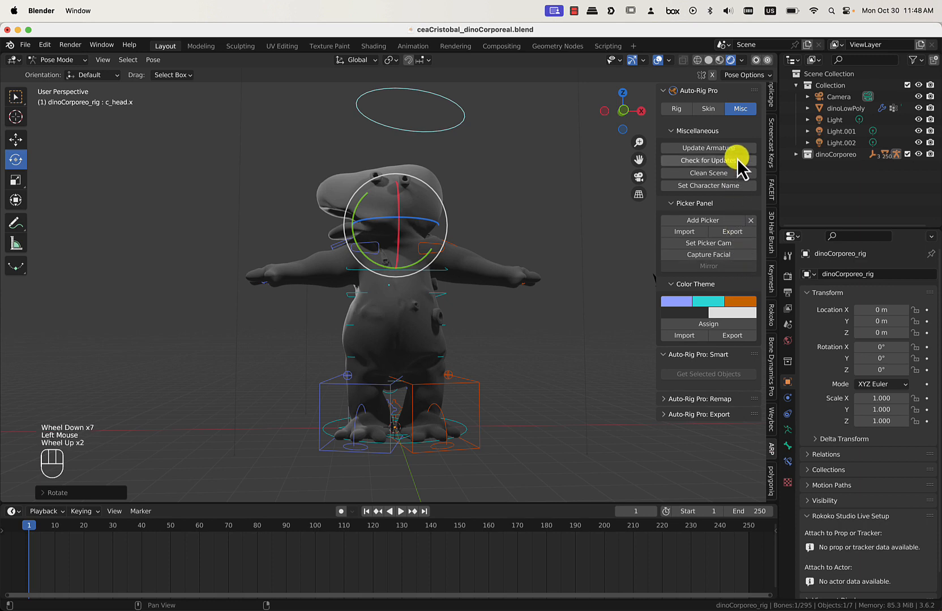
{"action": "left_click", "coordinate": [676, 109]}
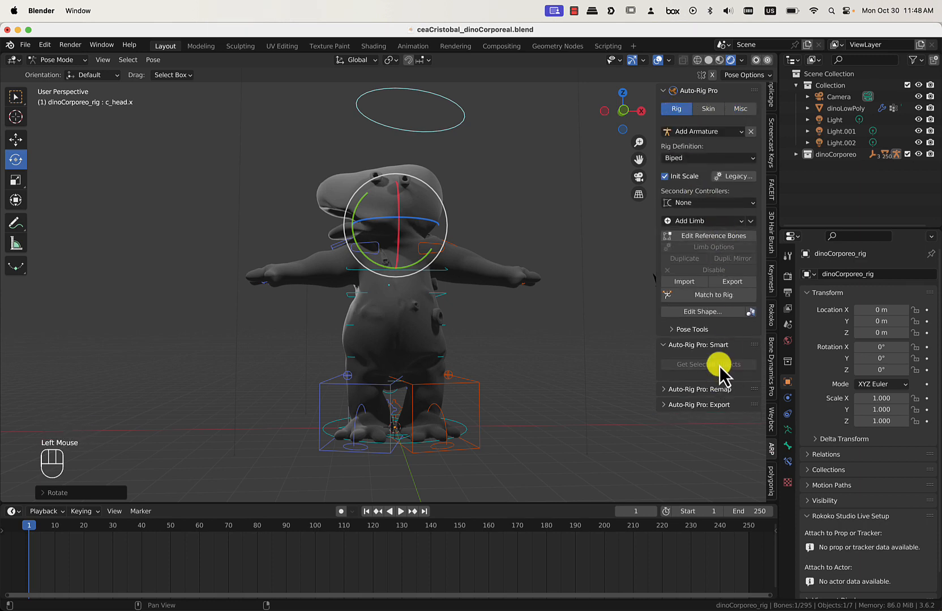
{"action": "left_click", "coordinate": [710, 329]}
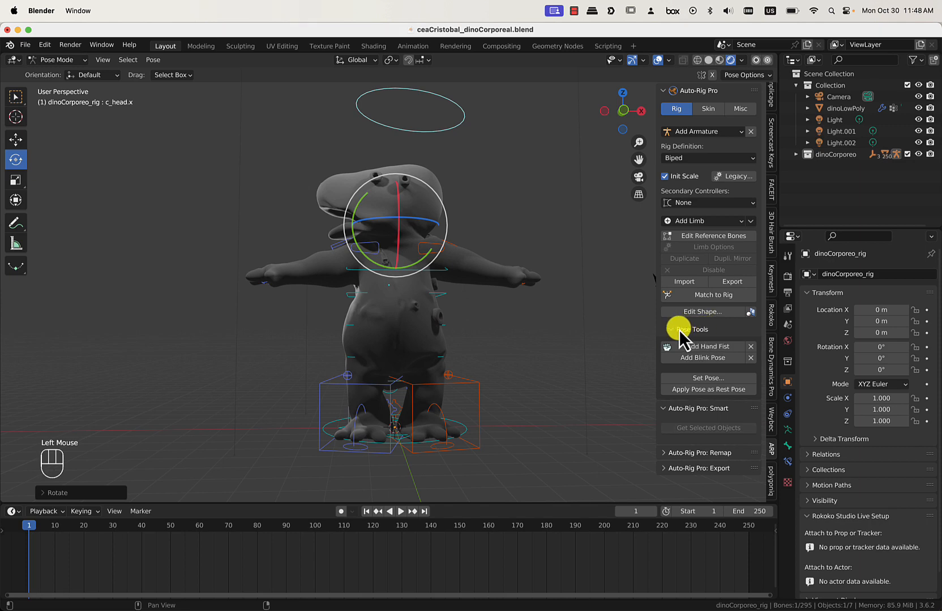
{"action": "left_click", "coordinate": [719, 391]}
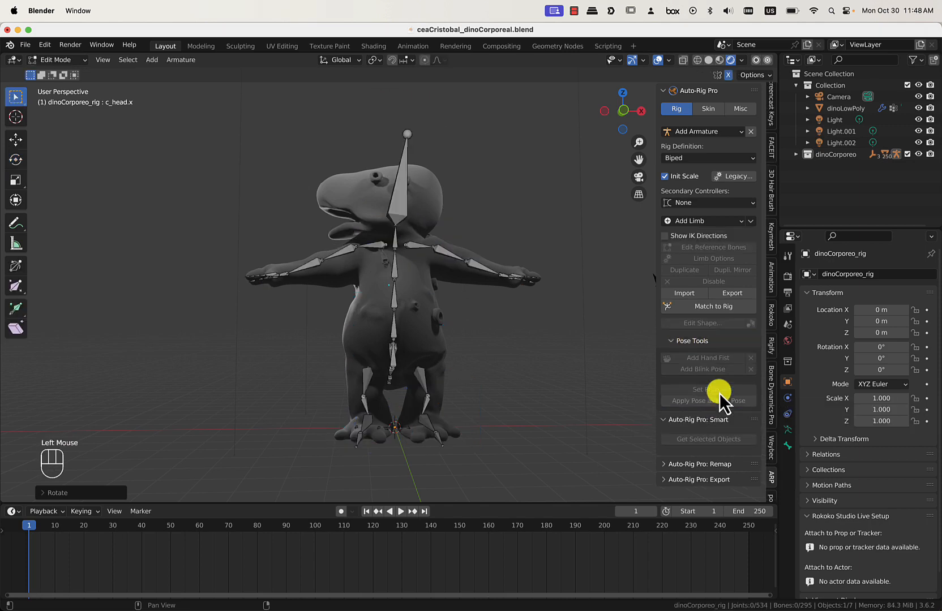
{"action": "left_click", "coordinate": [714, 309]}
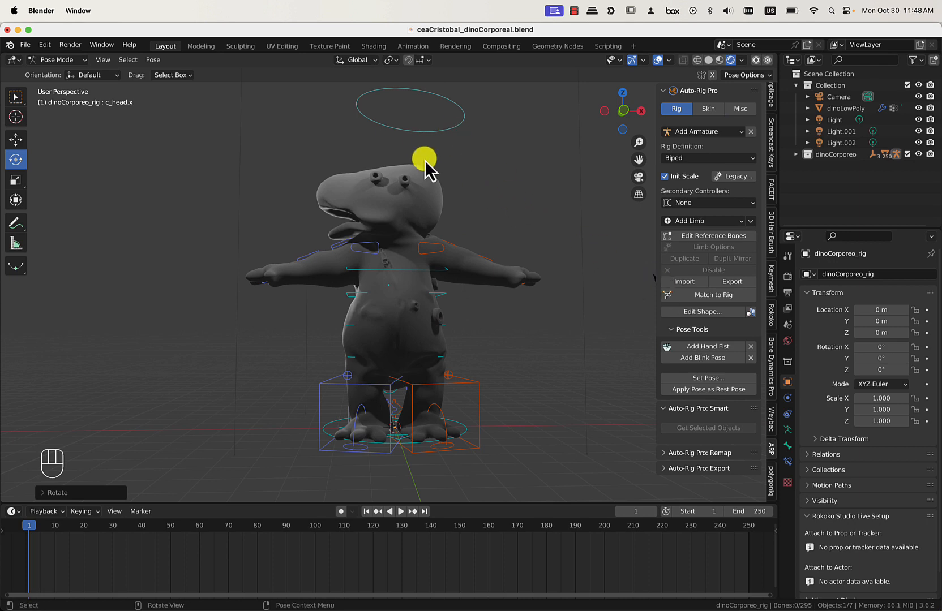
Undo the first motion-capture import and import Clip_hik.fbx from the Desktop with Automatic Bone Orientation enabled
{"action": "left_click", "coordinate": [25, 45]}
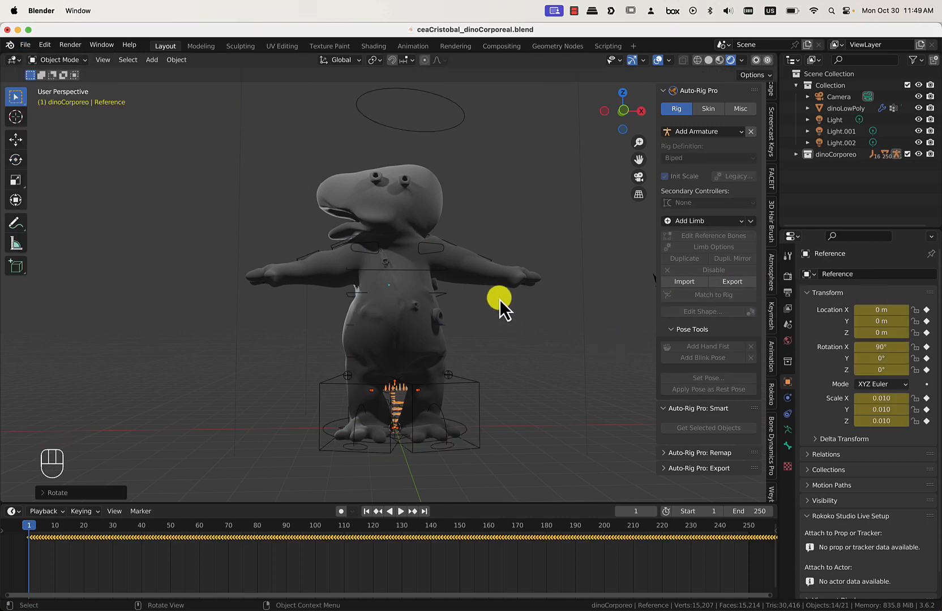
{"action": "key", "text": "super+z"}
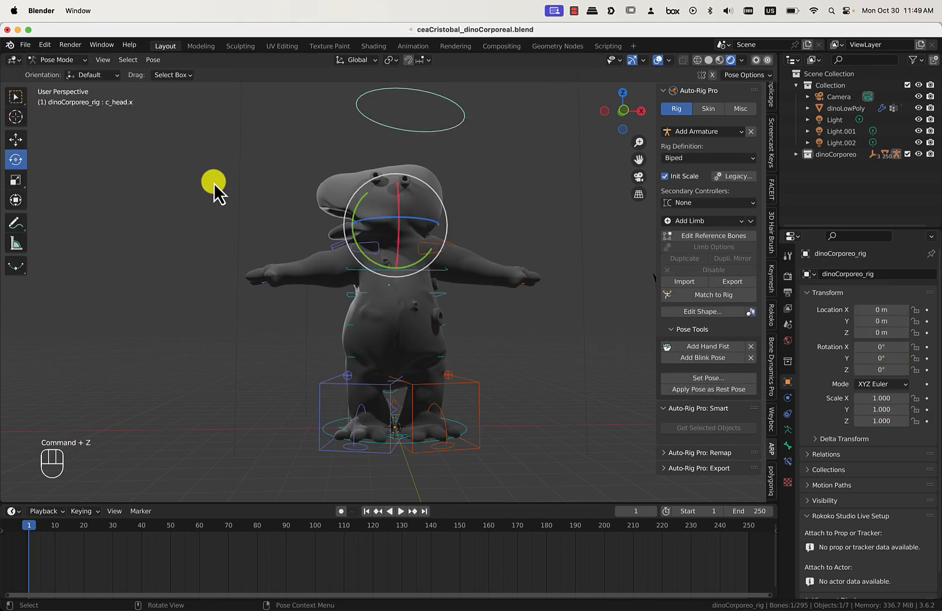
{"action": "left_click", "coordinate": [29, 45]}
{"action": "mouse_move", "coordinate": [72, 198]}
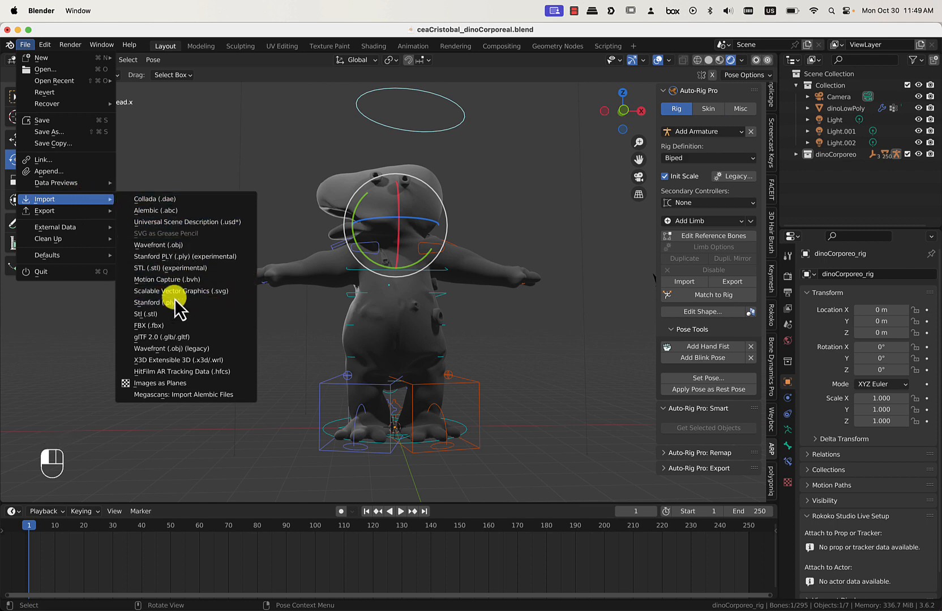
{"action": "left_click", "coordinate": [177, 326]}
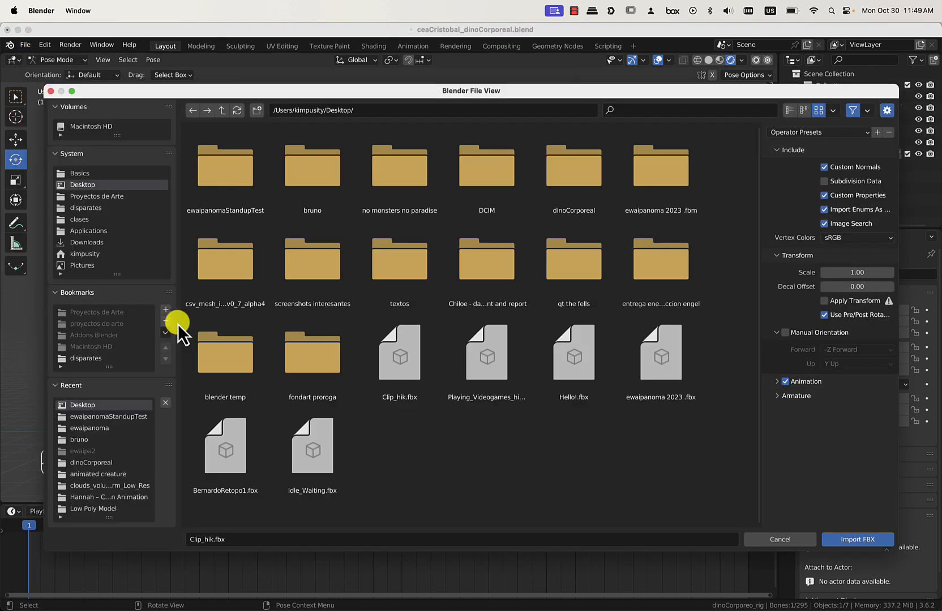
{"action": "left_click", "coordinate": [403, 357]}
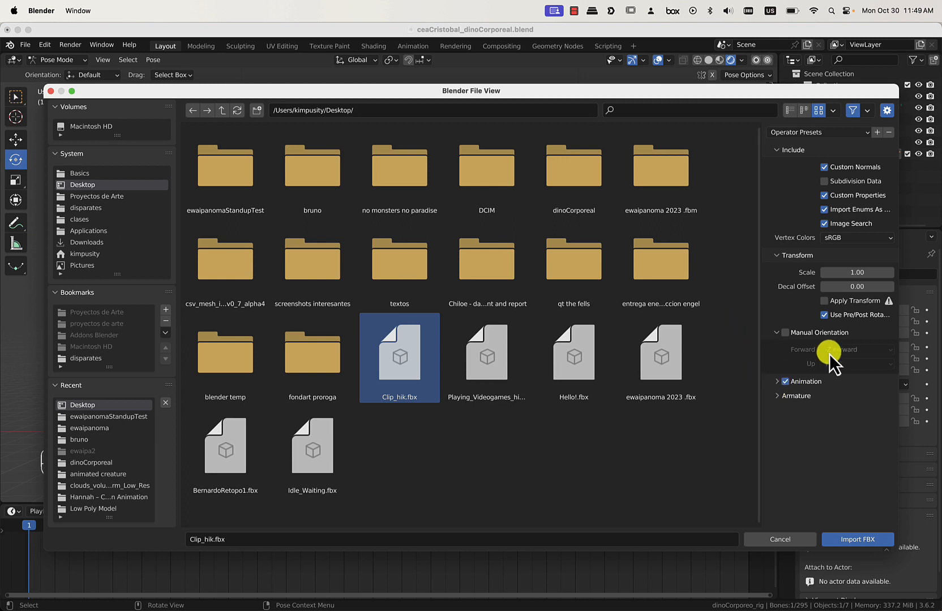
{"action": "left_click", "coordinate": [778, 396]}
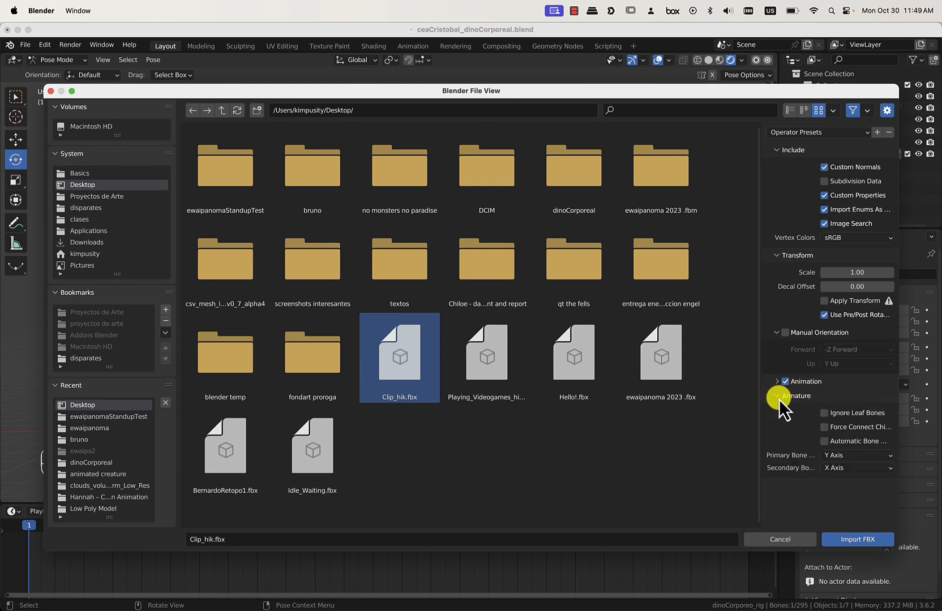
{"action": "left_click", "coordinate": [825, 442]}
{"action": "left_click", "coordinate": [856, 538]}
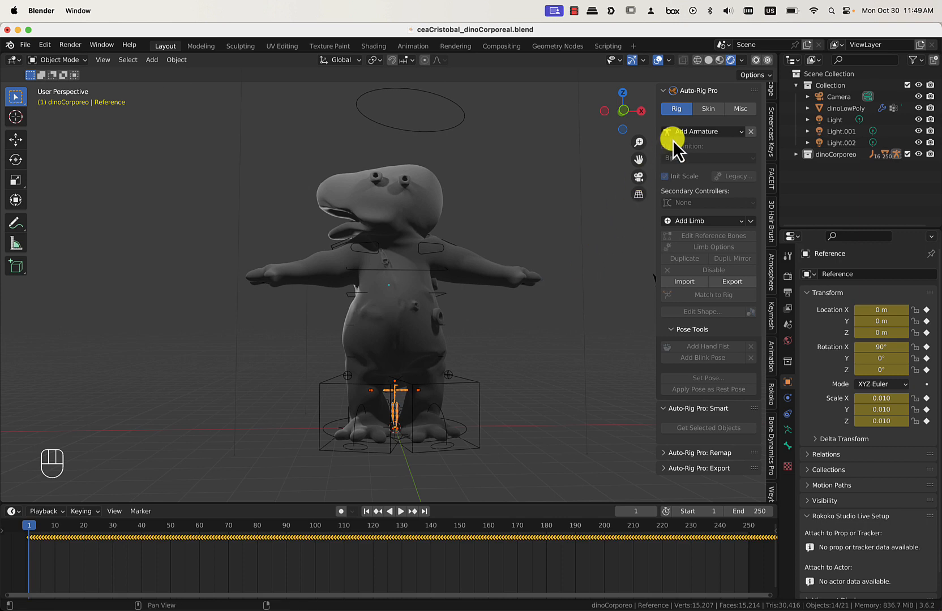
In Auto-Rig Pro Remap, set Reference as the source armature and dinoCorporeo_rig as the target armature
{"action": "scroll", "coordinate": [697, 307], "scroll_direction": "down", "scroll_amount": 3}
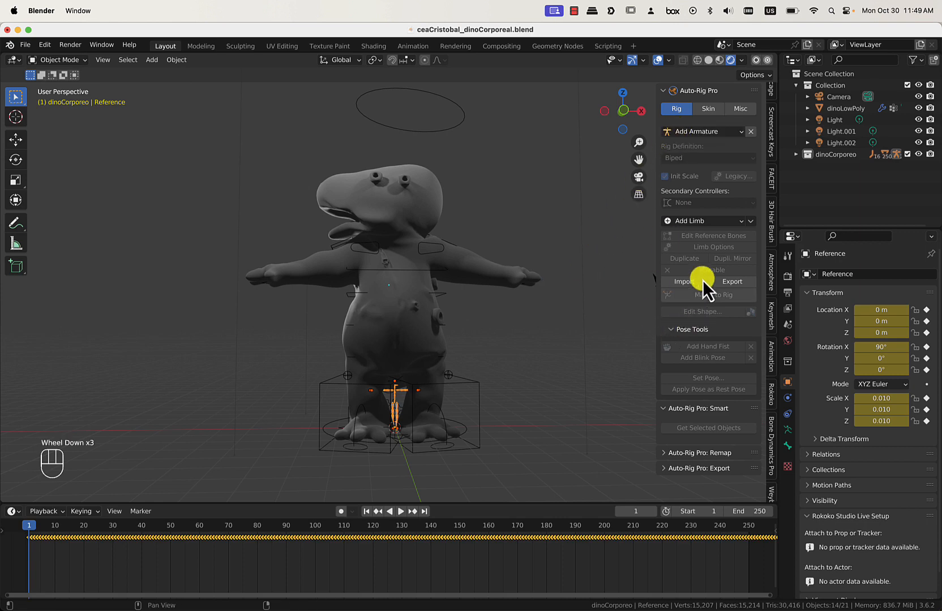
{"action": "left_click", "coordinate": [681, 110]}
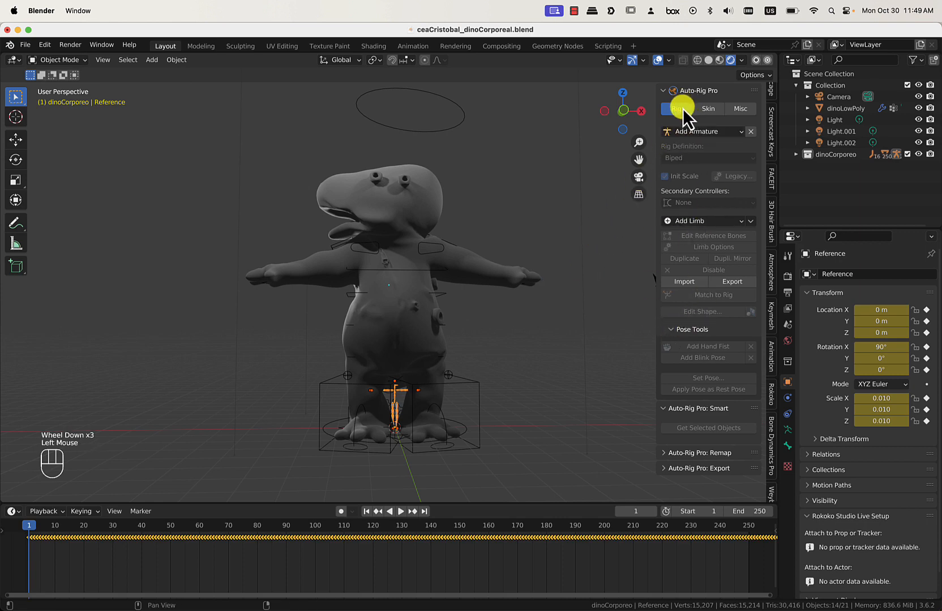
{"action": "scroll", "coordinate": [726, 161], "scroll_direction": "up", "scroll_amount": 4}
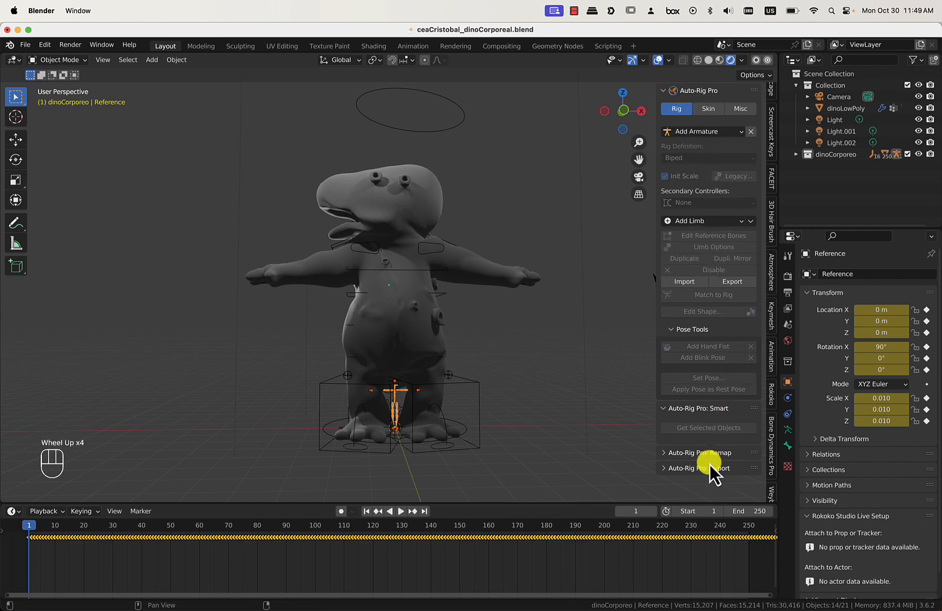
{"action": "left_click", "coordinate": [691, 454]}
{"action": "scroll", "coordinate": [686, 460], "scroll_direction": "down", "scroll_amount": 8}
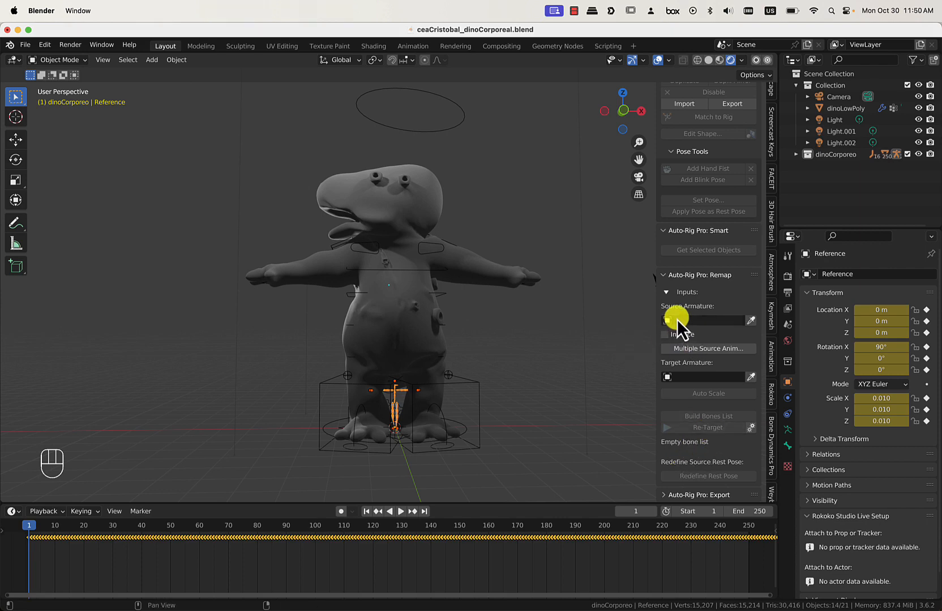
{"action": "left_click", "coordinate": [750, 321]}
{"action": "left_click", "coordinate": [436, 131]}
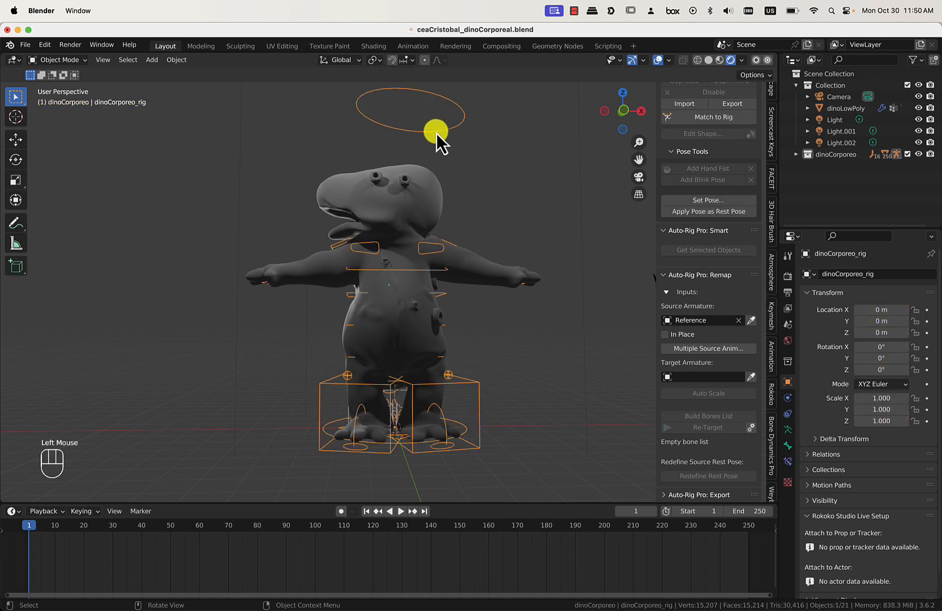
{"action": "left_click", "coordinate": [750, 378]}
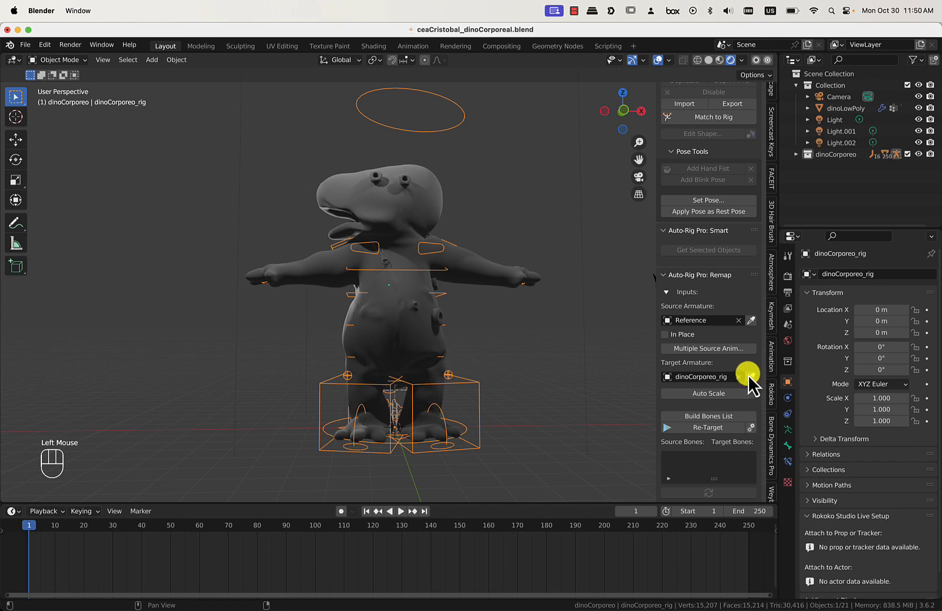
{"action": "scroll", "coordinate": [741, 368], "scroll_direction": "down", "scroll_amount": 4}
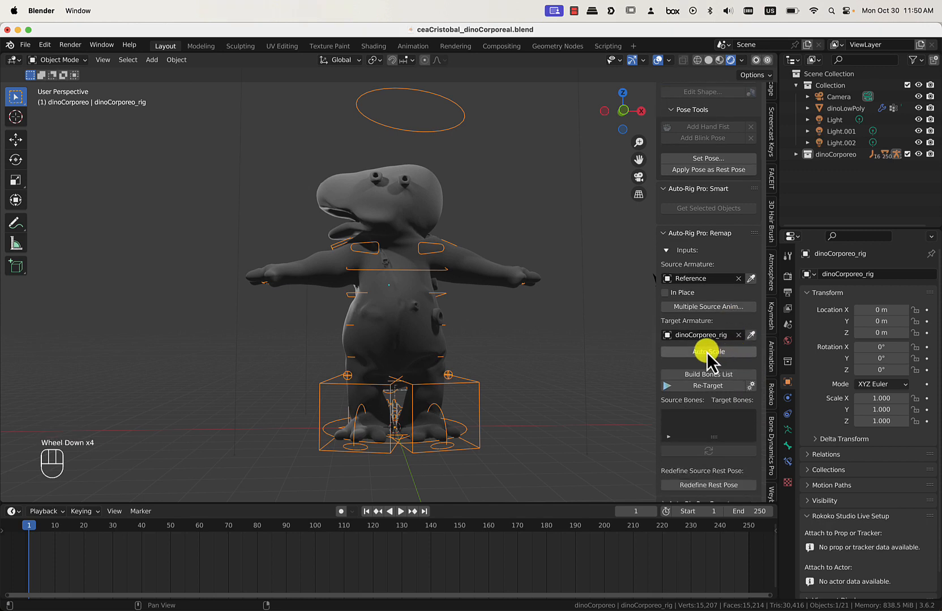
Auto-scale the source armature to the dinosaur rig and build the bones list, widening the sidebar to read the mappings
{"action": "left_click", "coordinate": [707, 355]}
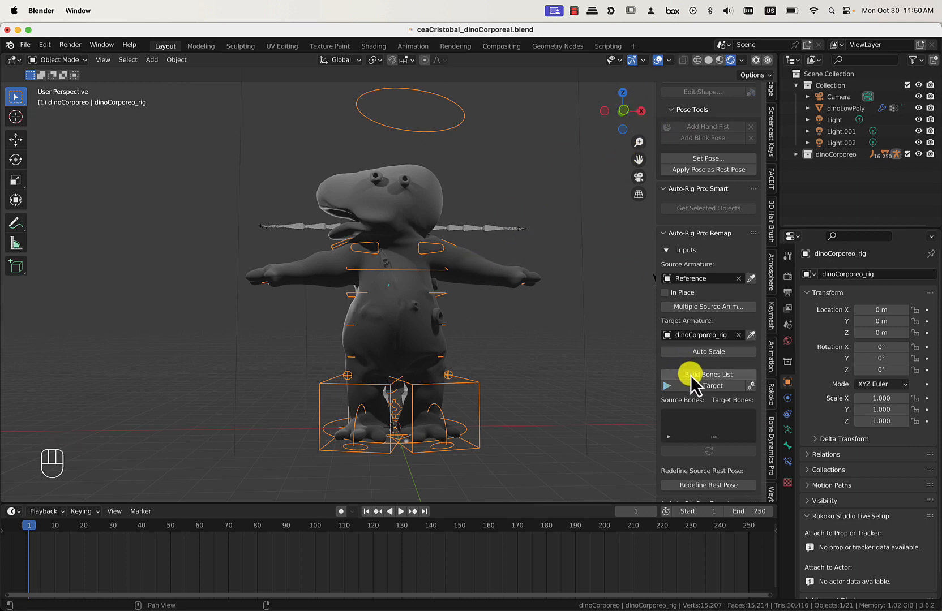
{"action": "scroll", "coordinate": [721, 274], "scroll_direction": "down", "scroll_amount": 5}
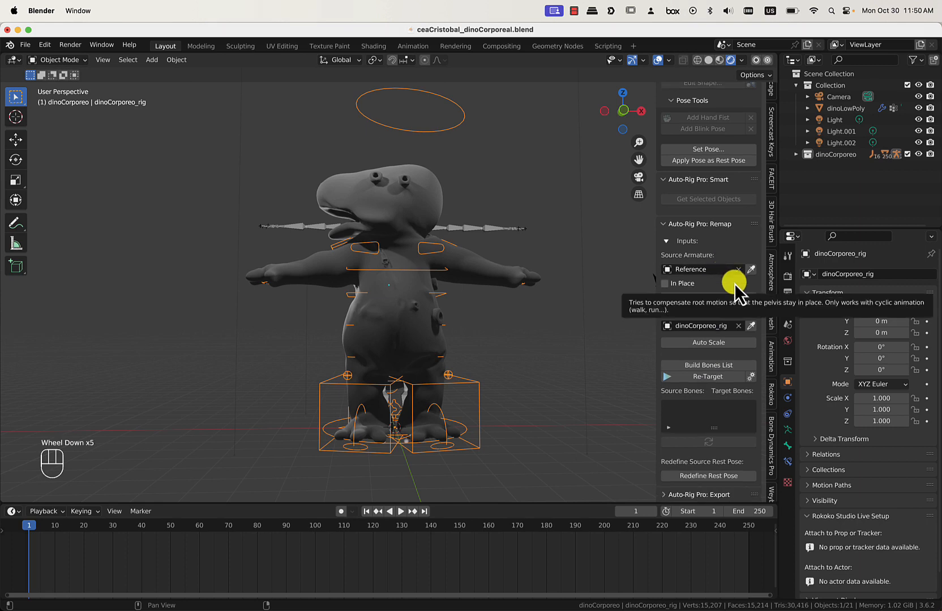
{"action": "left_click", "coordinate": [713, 367]}
{"action": "scroll", "coordinate": [707, 270], "scroll_direction": "down", "scroll_amount": 6}
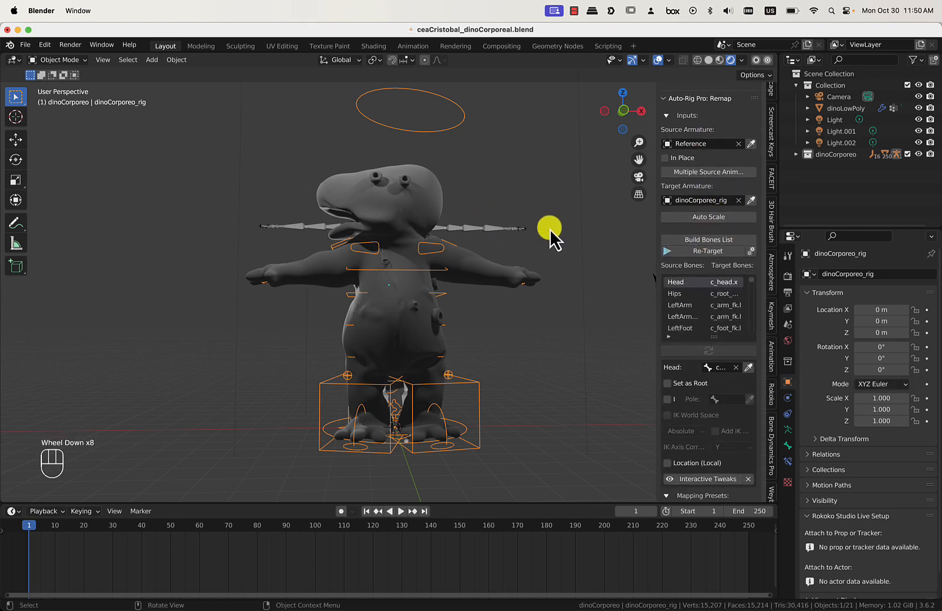
{"action": "left_click_drag", "start_coordinate": [656, 280], "coordinate": [567, 296]}
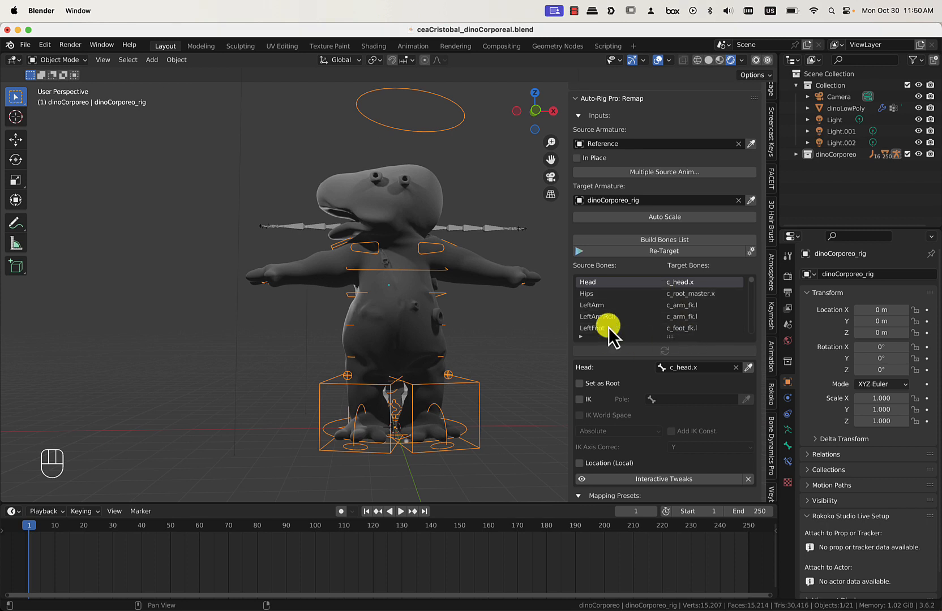
Set the Hips source bone, mapped to c_root_master.x, as the root for the remap
{"action": "left_click", "coordinate": [605, 295]}
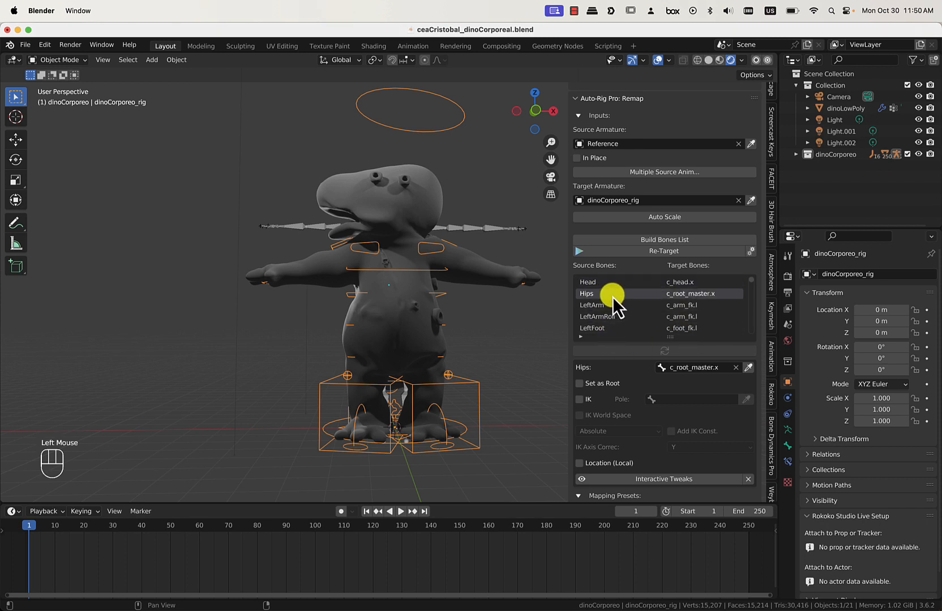
{"action": "left_click", "coordinate": [581, 386]}
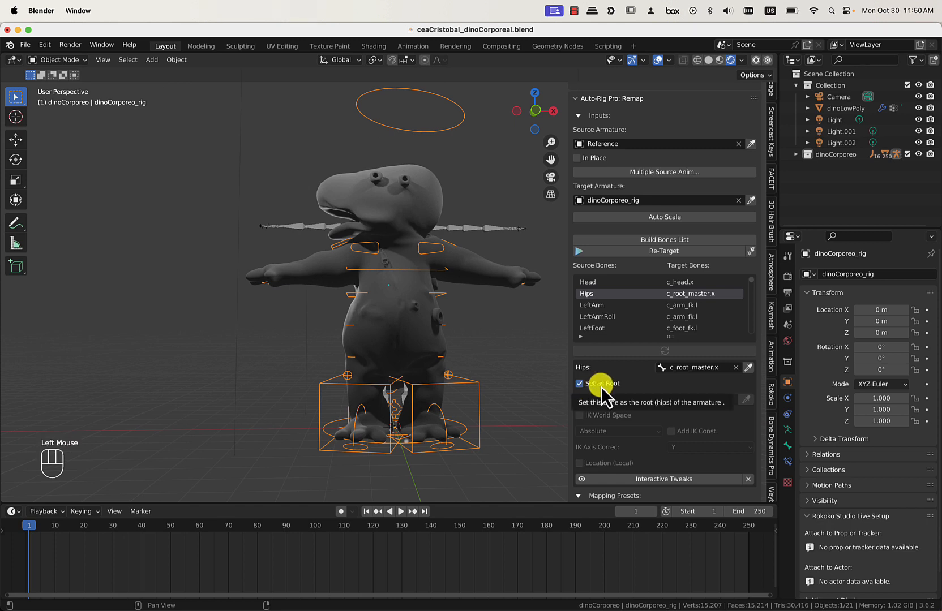
{"action": "scroll", "coordinate": [636, 388], "scroll_direction": "down", "scroll_amount": 4}
{"action": "scroll", "coordinate": [637, 388], "scroll_direction": "down", "scroll_amount": 3}
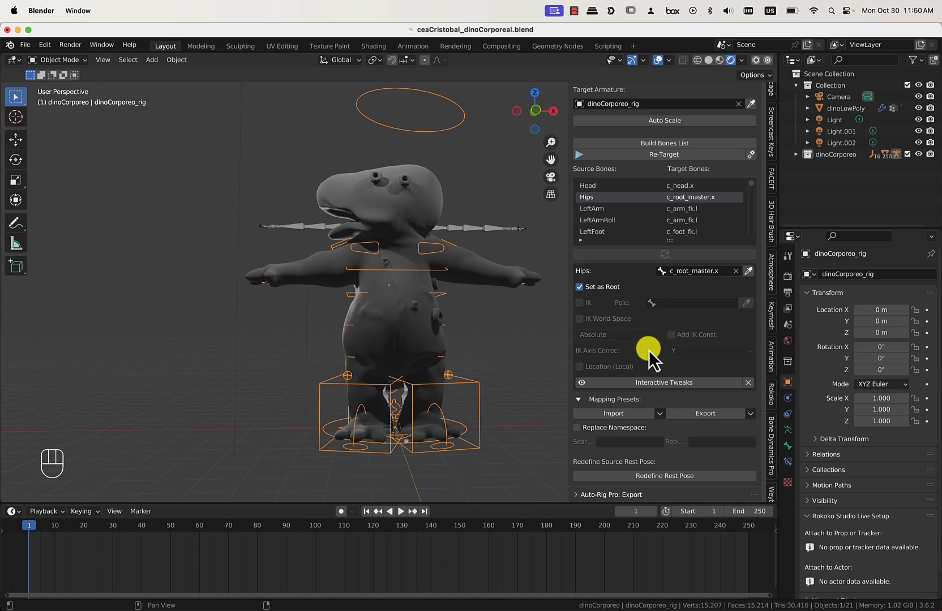
{"action": "scroll", "coordinate": [661, 291], "scroll_direction": "up", "scroll_amount": 5}
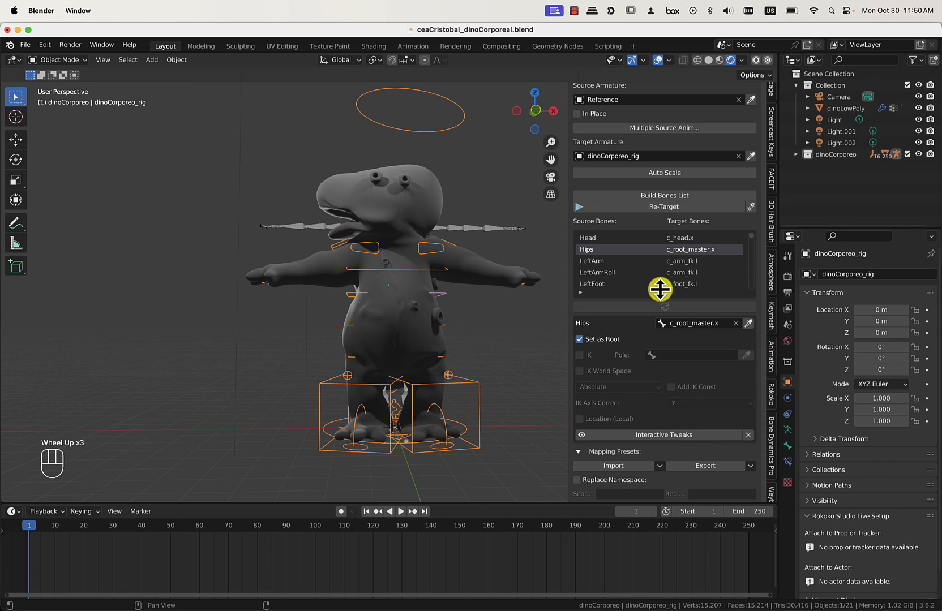
Re-target the animation onto the dinosaur rig with the end frame set to 500
{"action": "left_click", "coordinate": [651, 209]}
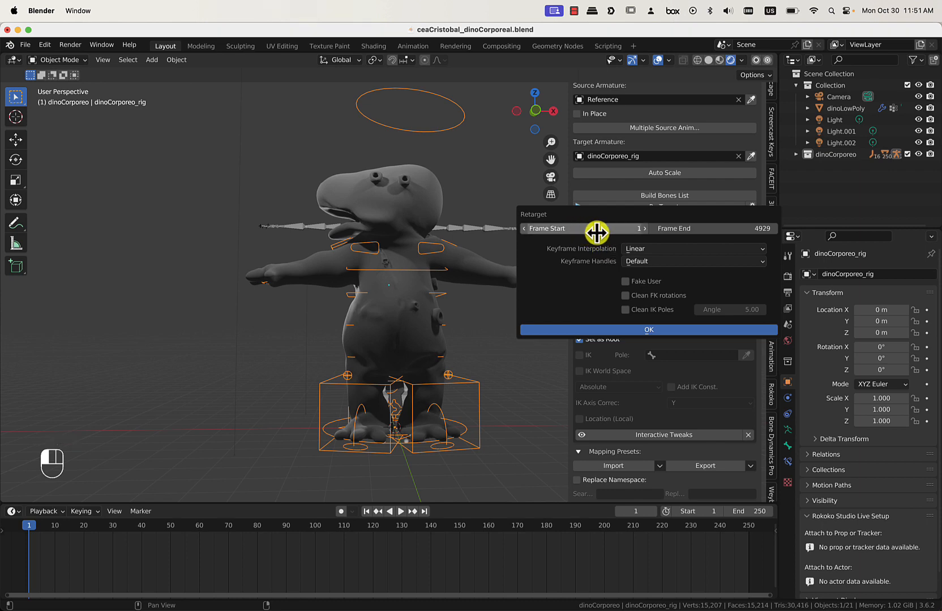
{"action": "left_click", "coordinate": [707, 229]}
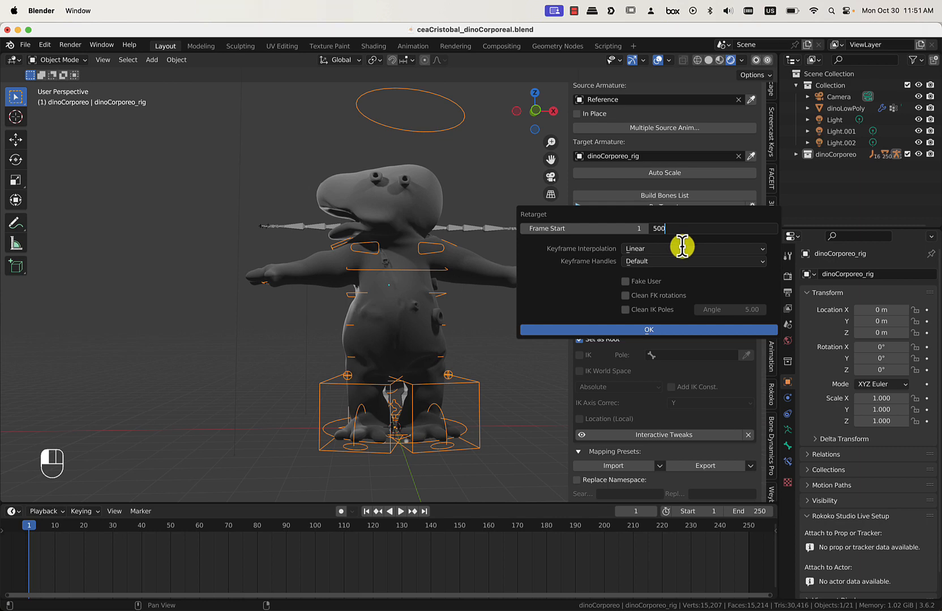
{"action": "left_click", "coordinate": [649, 332]}
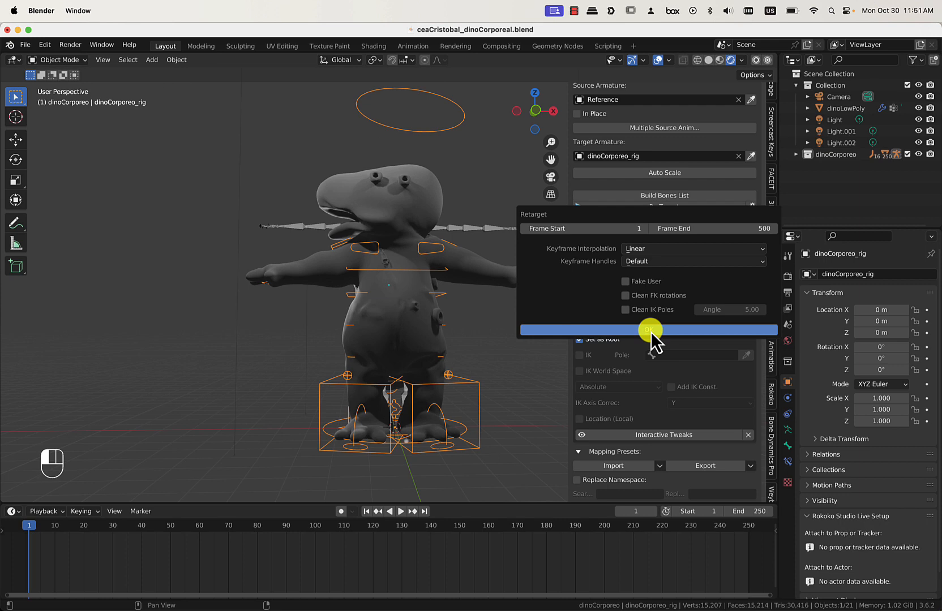
{"action": "left_click", "coordinate": [658, 336]}
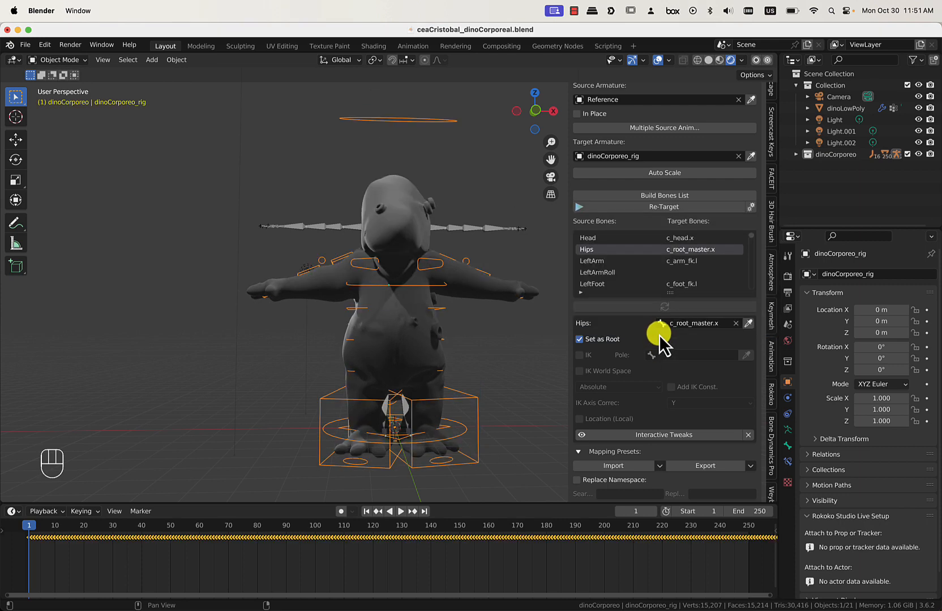
Play the retargeted animation, inspect the dinosaur's arms and body from several angles, and stop at a frame showing the arm pose
{"action": "left_click", "coordinate": [396, 514]}
{"action": "left_click", "coordinate": [401, 512]}
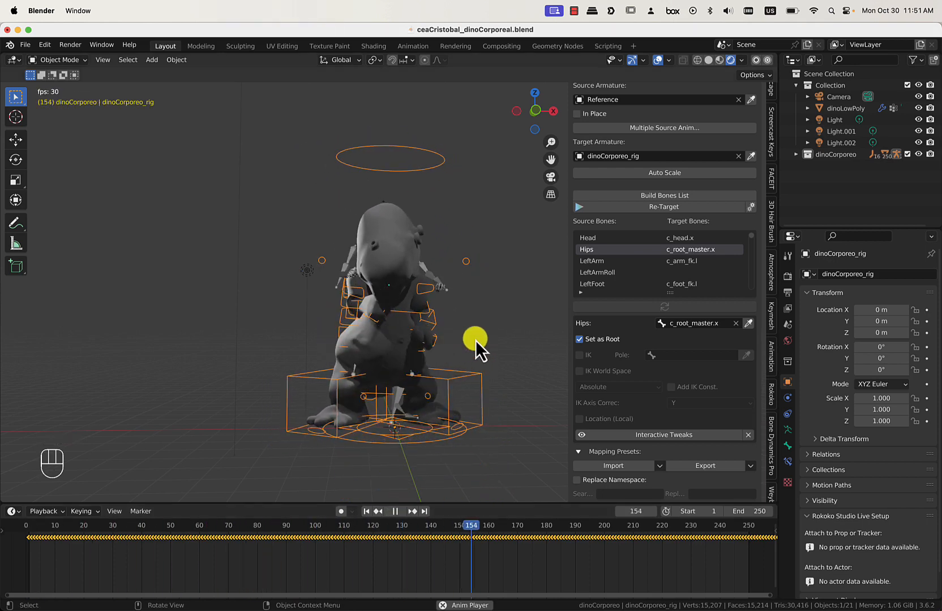
{"action": "middle_click_drag", "start_coordinate": [476, 340], "coordinate": [479, 363]}
{"action": "scroll", "coordinate": [473, 347], "scroll_direction": "up", "scroll_amount": 4}
{"action": "scroll", "coordinate": [486, 335], "scroll_direction": "down", "scroll_amount": 2}
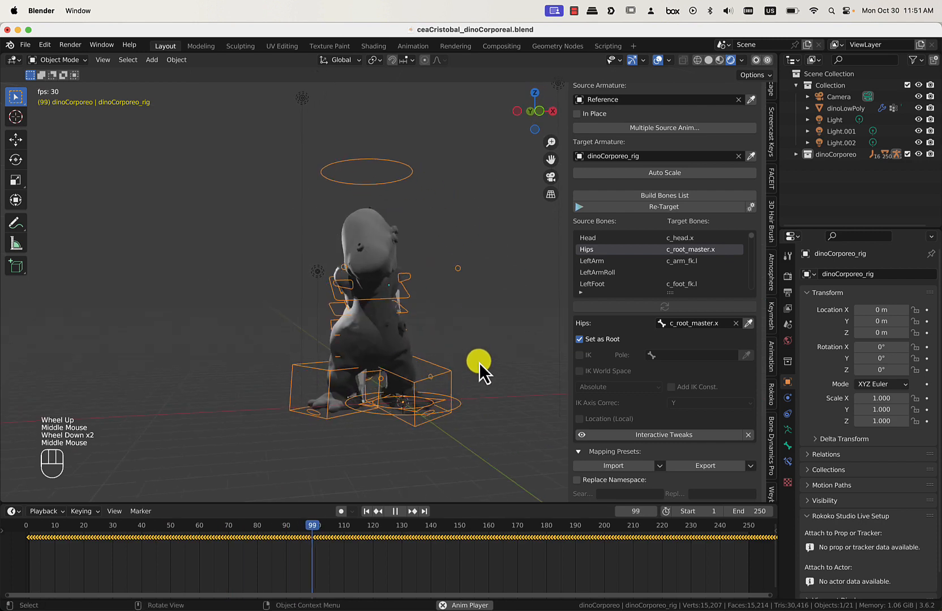
{"action": "left_click", "coordinate": [396, 513]}
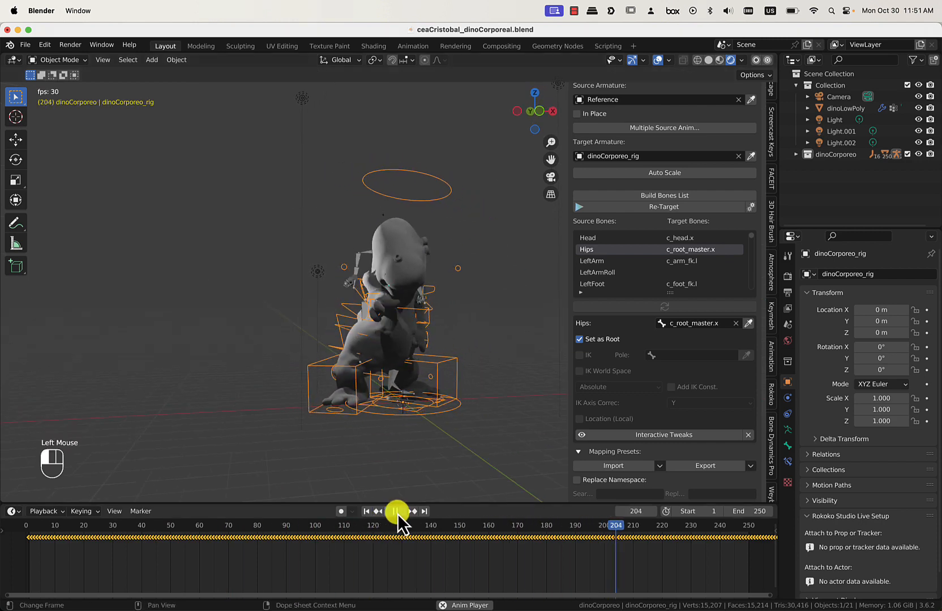
{"action": "scroll", "coordinate": [423, 431], "scroll_direction": "up", "scroll_amount": 2}
{"action": "scroll", "coordinate": [425, 431], "scroll_direction": "up", "scroll_amount": 2}
{"action": "middle_click_drag", "start_coordinate": [437, 436], "coordinate": [391, 443]}
{"action": "scroll", "coordinate": [406, 385], "scroll_direction": "down", "scroll_amount": 2}
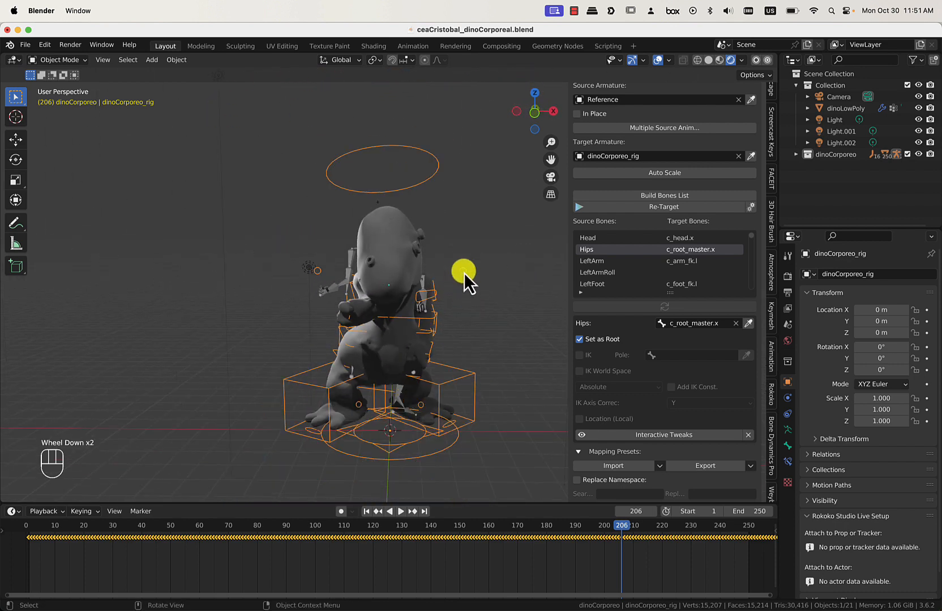
Enable Interactive Tweaks in the remap settings and display the dinosaur in solid shading with X-ray
{"action": "scroll", "coordinate": [634, 357], "scroll_direction": "down", "scroll_amount": 6}
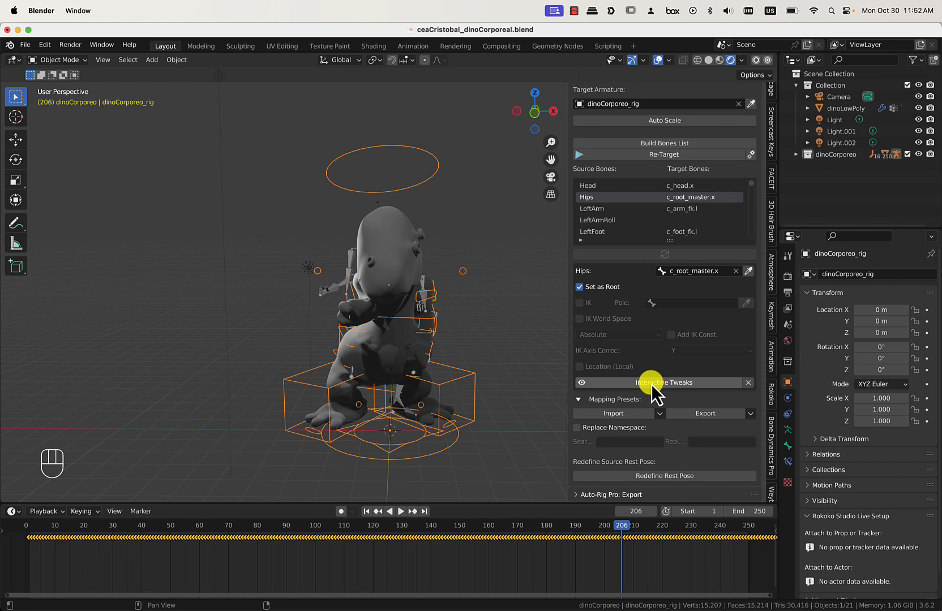
{"action": "left_click", "coordinate": [651, 385]}
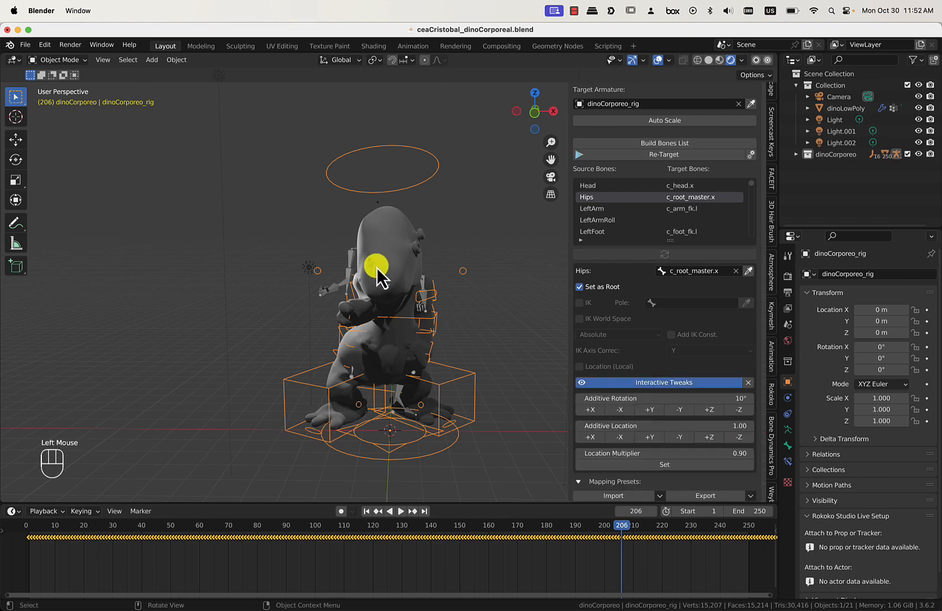
{"action": "scroll", "coordinate": [379, 275], "scroll_direction": "up", "scroll_amount": 2}
{"action": "middle_click_drag", "start_coordinate": [379, 277], "coordinate": [533, 163]}
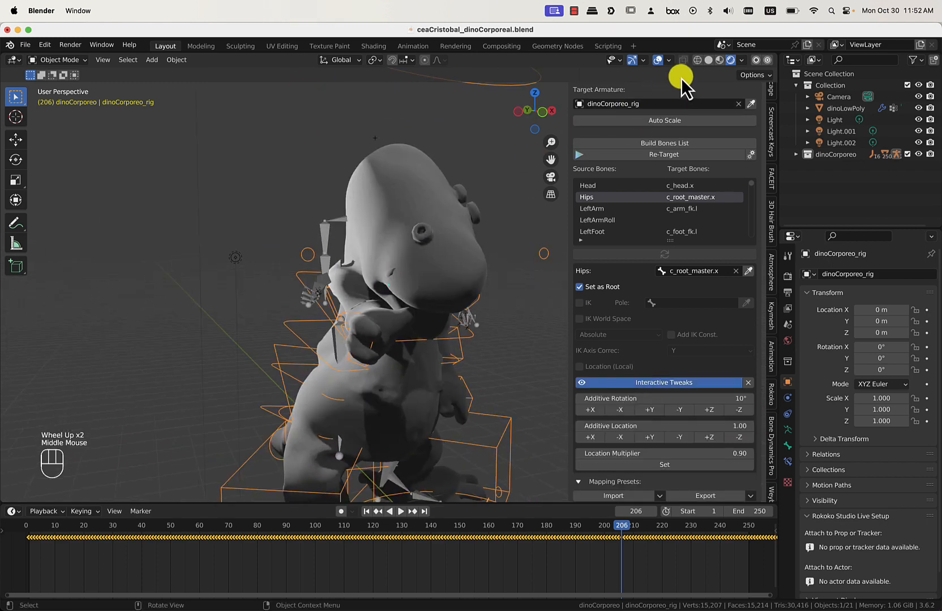
{"action": "key", "text": "z"}
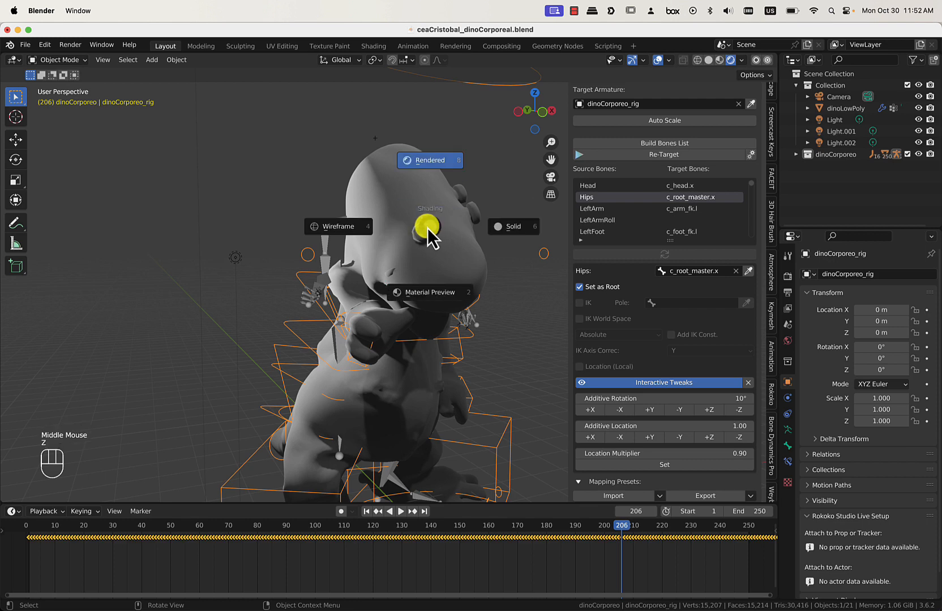
{"action": "left_click", "coordinate": [336, 224]}
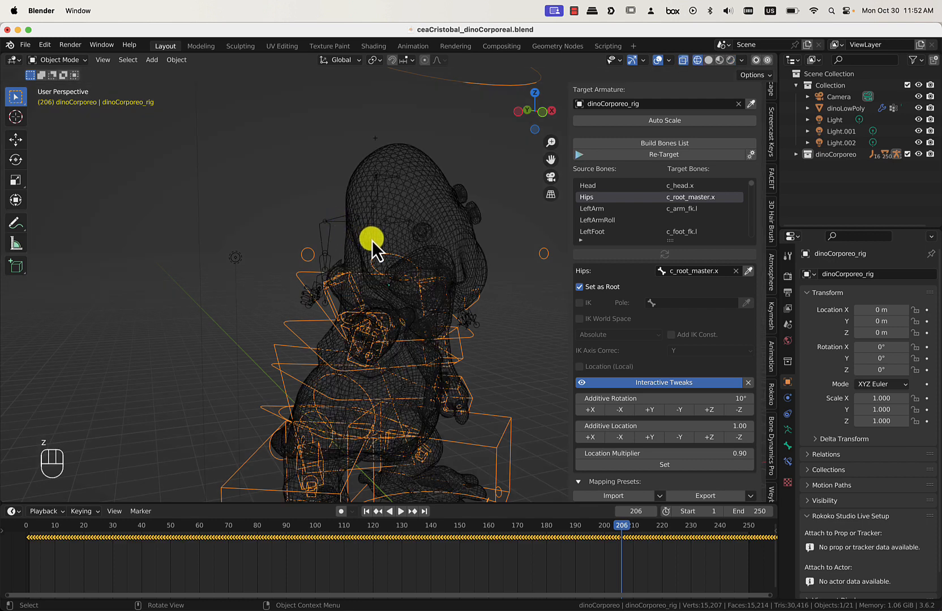
{"action": "key", "text": "z"}
{"action": "left_click", "coordinate": [431, 243]}
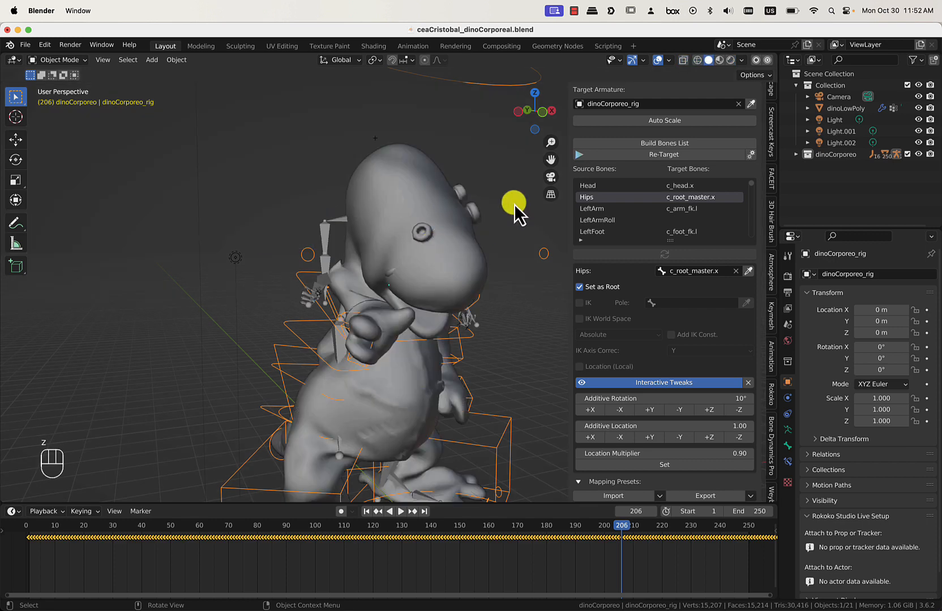
{"action": "left_click", "coordinate": [683, 60]}
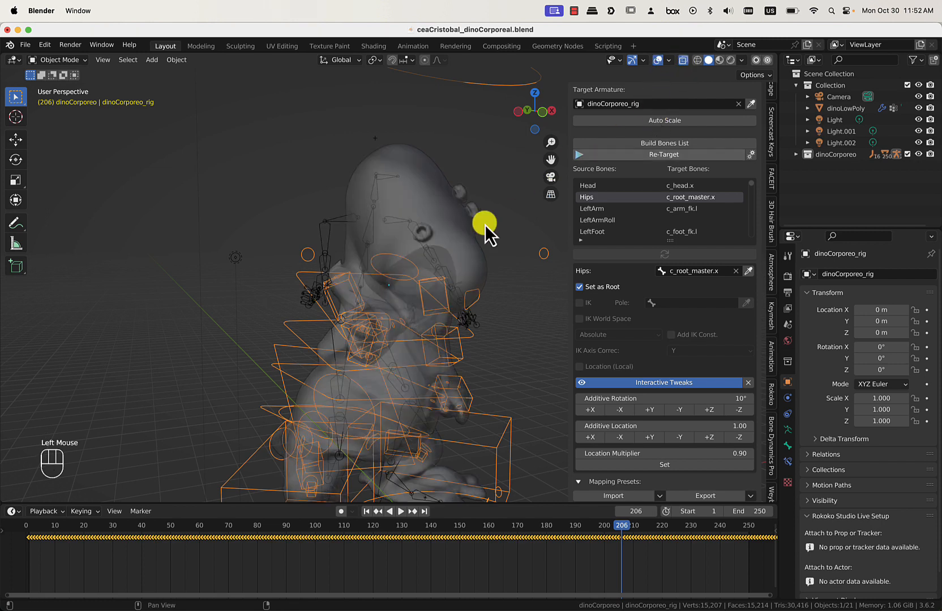
Enter Pose Mode, select the c_arm_fk.r controller and pick it as the target bone of the current remap entry
{"action": "left_click", "coordinate": [66, 62]}
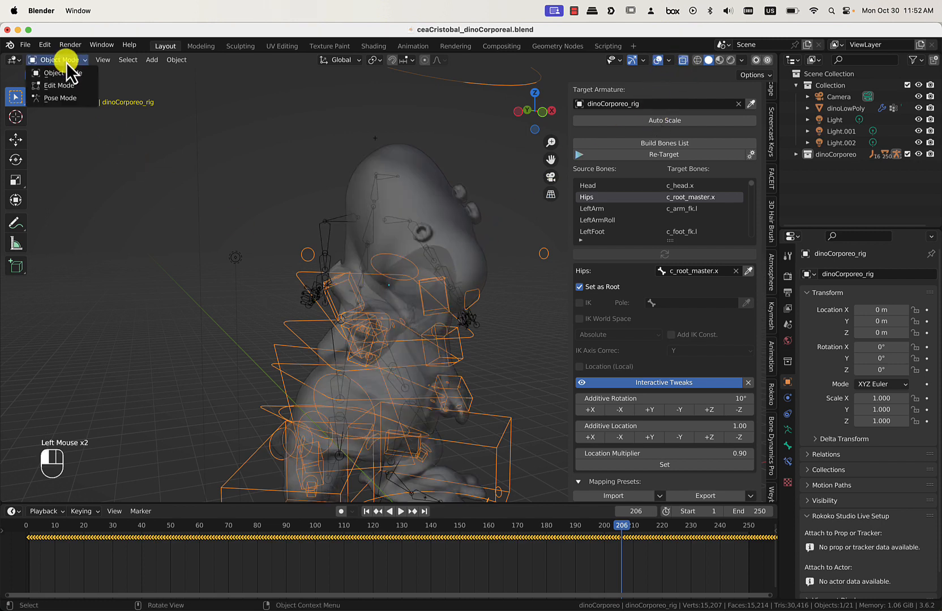
{"action": "left_click", "coordinate": [66, 98]}
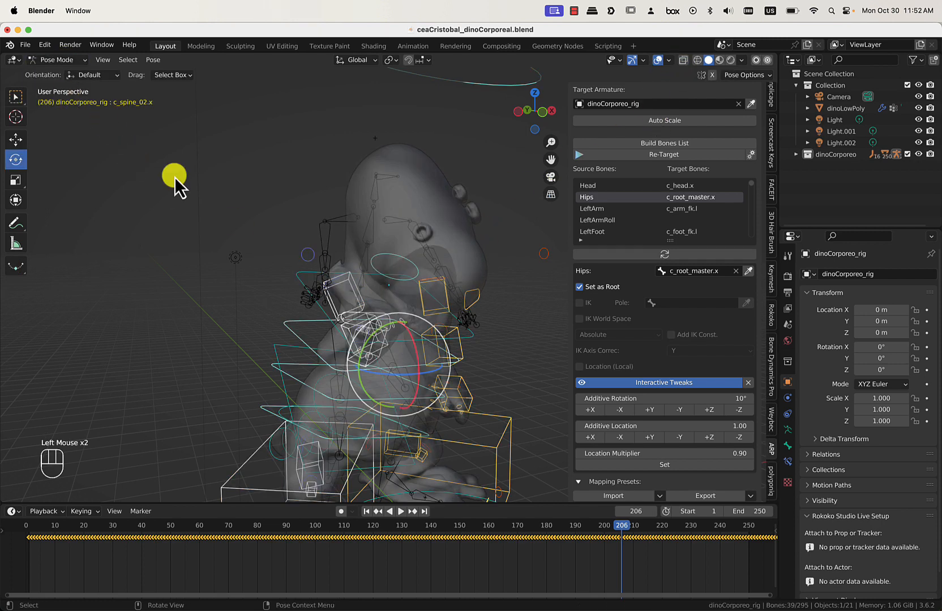
{"action": "left_click", "coordinate": [346, 282]}
{"action": "middle_click_drag", "start_coordinate": [433, 311], "coordinate": [408, 310]}
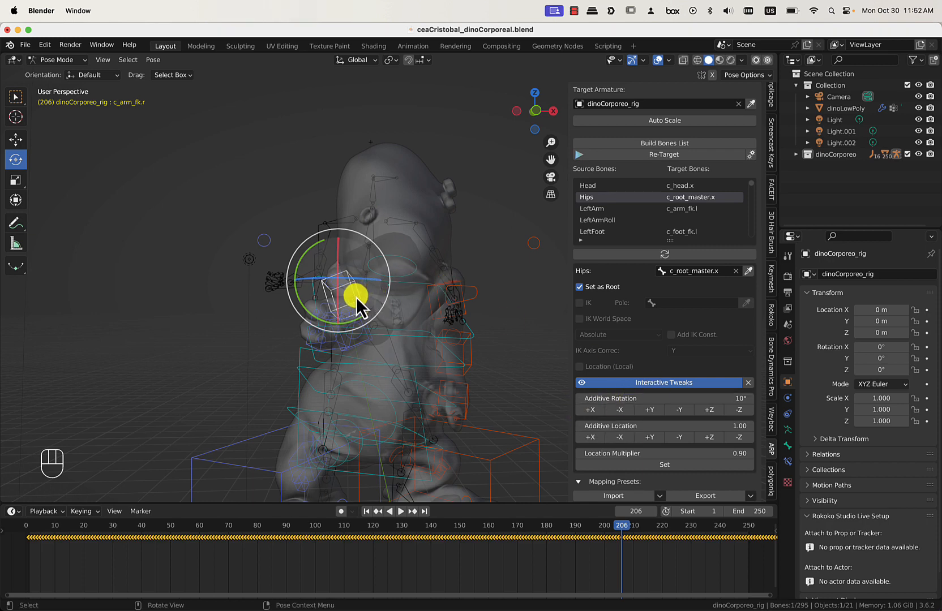
{"action": "left_click", "coordinate": [749, 272]}
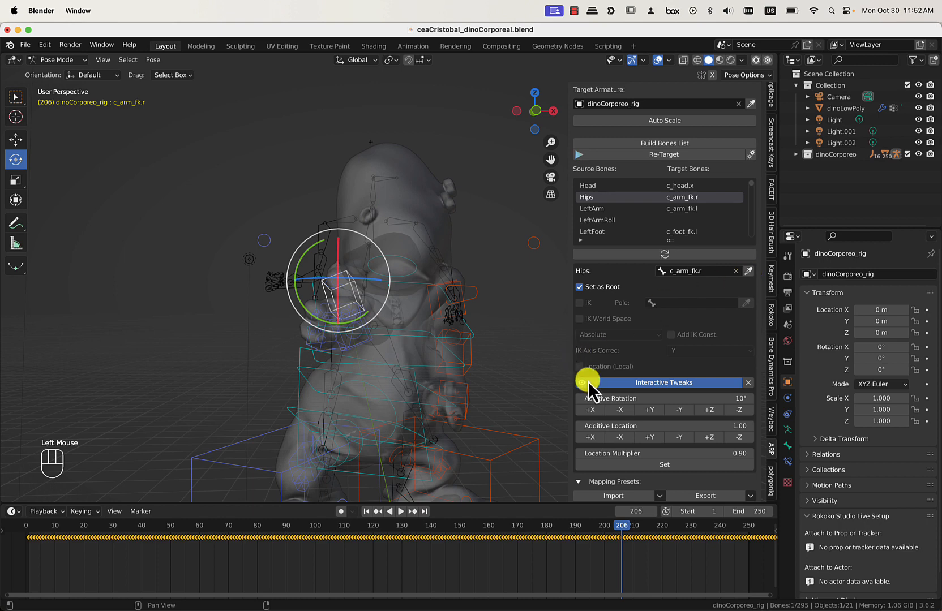
Rotate the c_arm_fk.r arm away from the body by repeating the 10° additive rotation in +X
{"action": "left_click", "coordinate": [596, 411]}
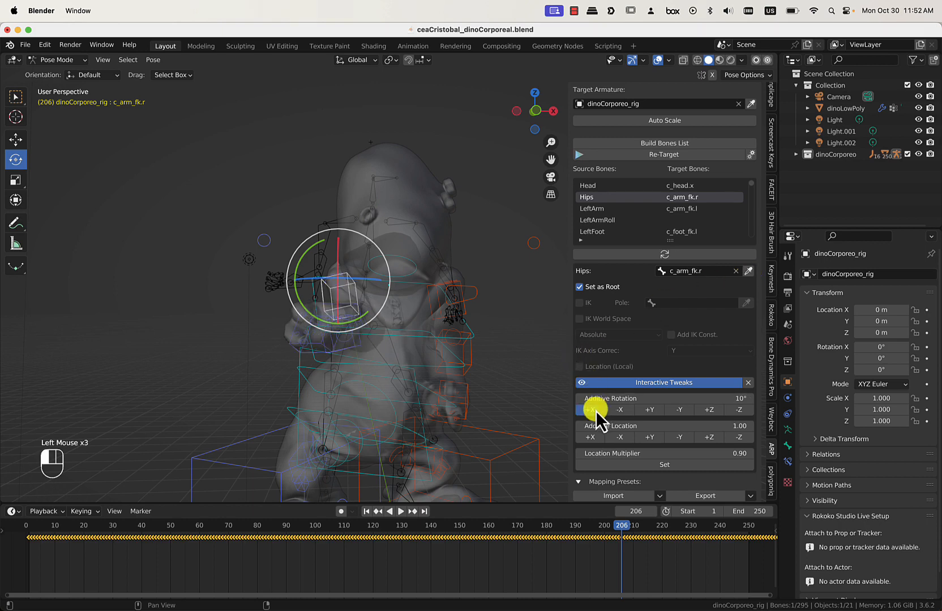
{"action": "left_click", "coordinate": [596, 411]}
{"action": "left_click", "coordinate": [595, 411]}
{"action": "left_click", "coordinate": [596, 411]}
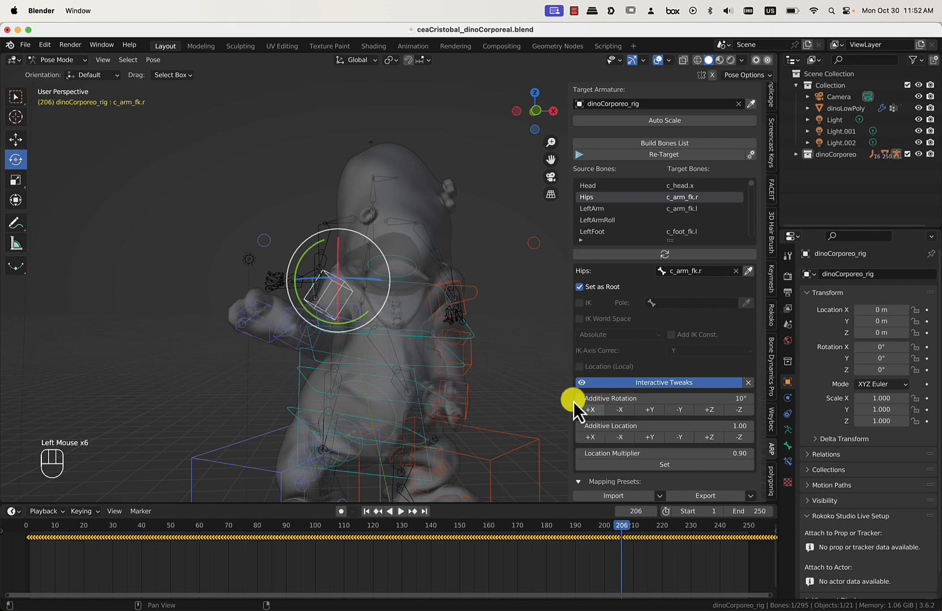
Select the c_arm_fk.l controller, pick it as the target bone and rotate that arm outward with repeated 10° additive +X rotations
{"action": "middle_click_drag", "start_coordinate": [351, 260], "coordinate": [255, 211]}
{"action": "middle_click_drag", "start_coordinate": [448, 252], "coordinate": [394, 247]}
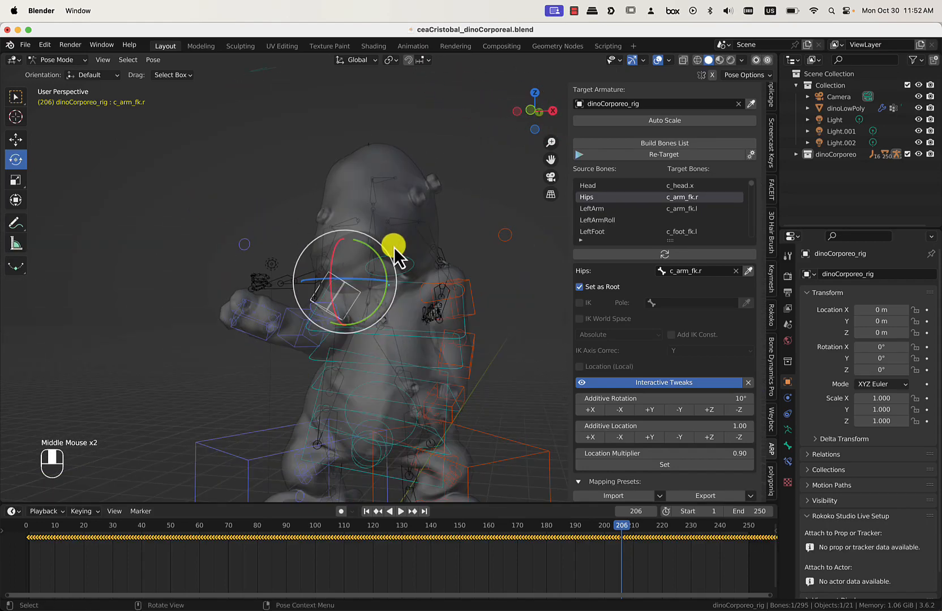
{"action": "left_click", "coordinate": [479, 285]}
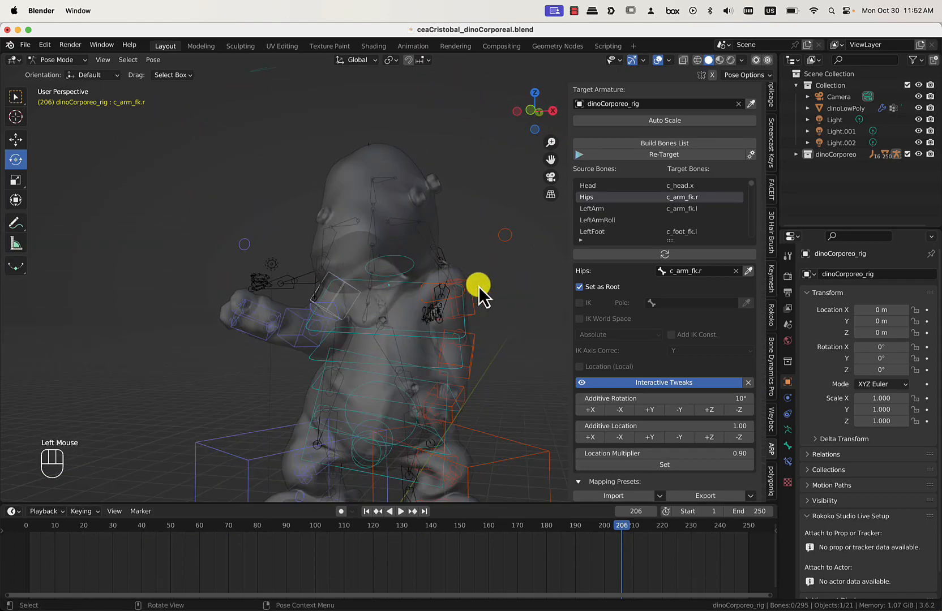
{"action": "left_click", "coordinate": [472, 286]}
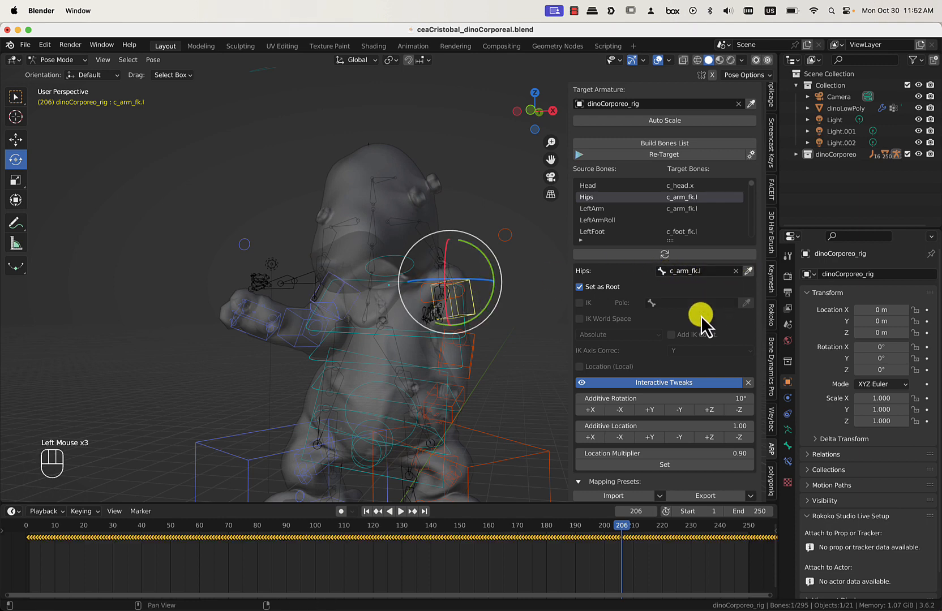
{"action": "left_click", "coordinate": [591, 414]}
{"action": "left_click", "coordinate": [590, 415]}
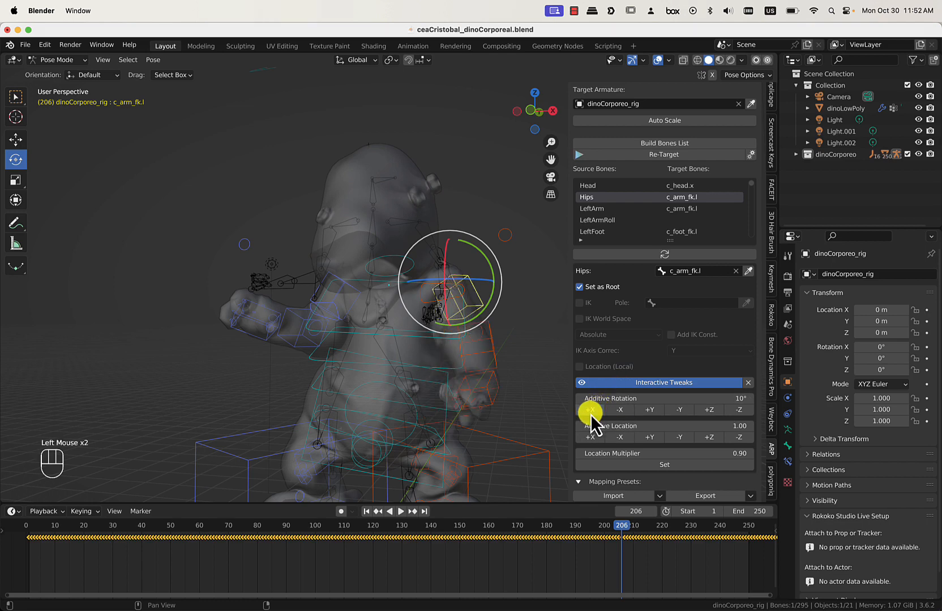
{"action": "left_click", "coordinate": [590, 415]}
{"action": "left_click", "coordinate": [590, 415]}
{"action": "scroll", "coordinate": [480, 330], "scroll_direction": "down", "scroll_amount": 2}
{"action": "middle_click_drag", "start_coordinate": [480, 330], "coordinate": [493, 326]}
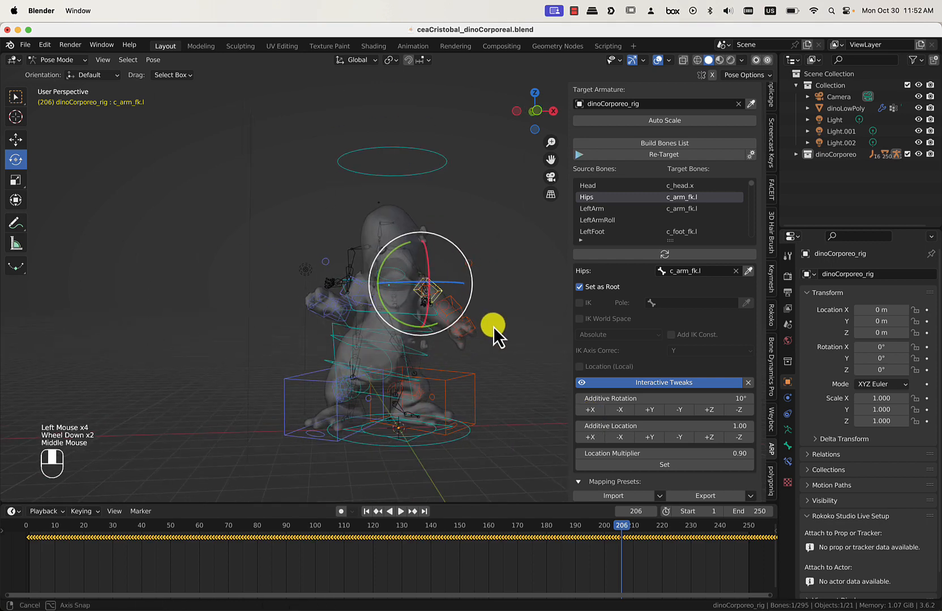
Switch to Object Mode, select the dinoLowPoly mesh and display it in solid shading without X-ray
{"action": "left_click", "coordinate": [684, 60]}
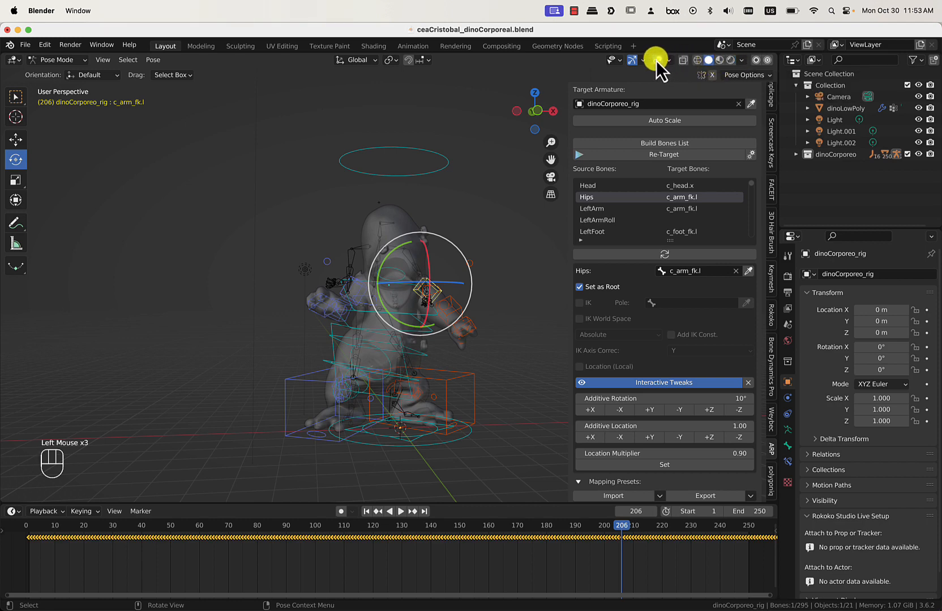
{"action": "left_click", "coordinate": [80, 59]}
{"action": "left_click", "coordinate": [76, 72]}
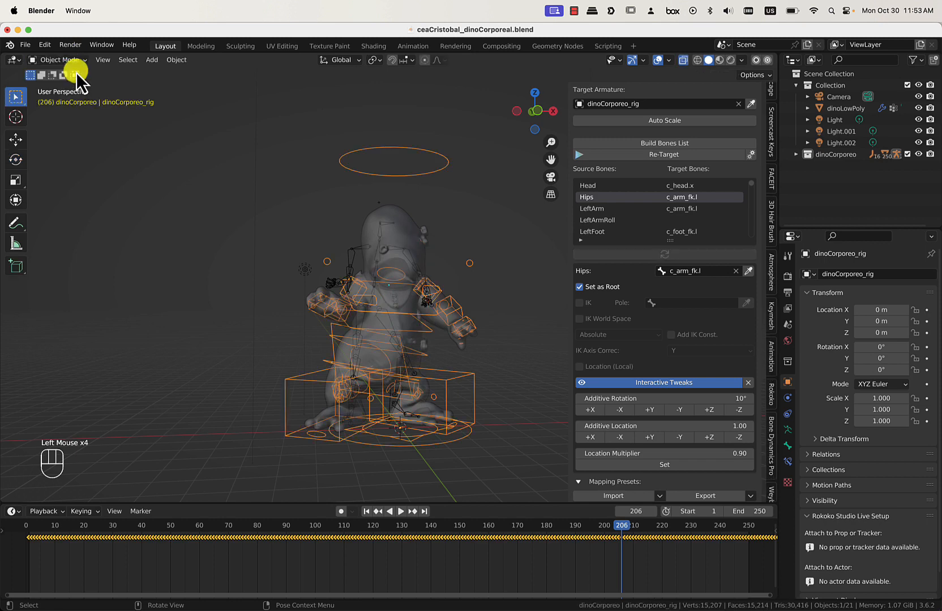
{"action": "left_click", "coordinate": [407, 216]}
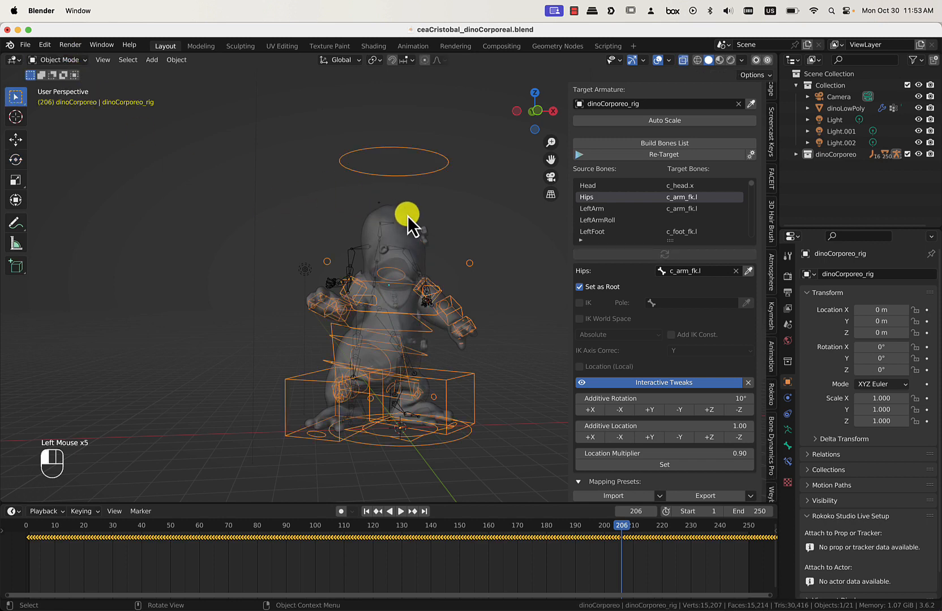
{"action": "left_click", "coordinate": [684, 60]}
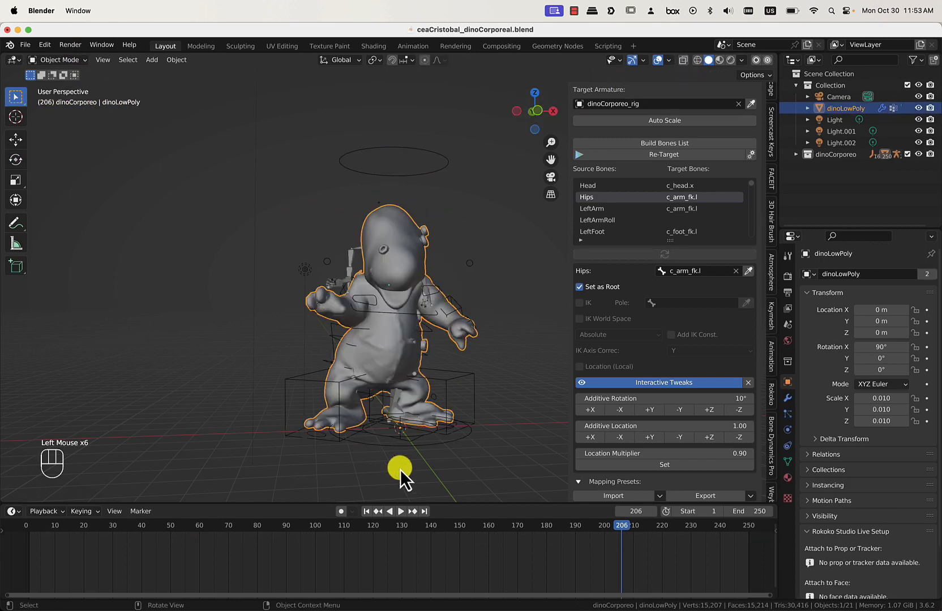
Play the retargeted animation from frame 1 and examine the dinosaur's body and arm motion from the front and side
{"action": "left_click", "coordinate": [366, 513]}
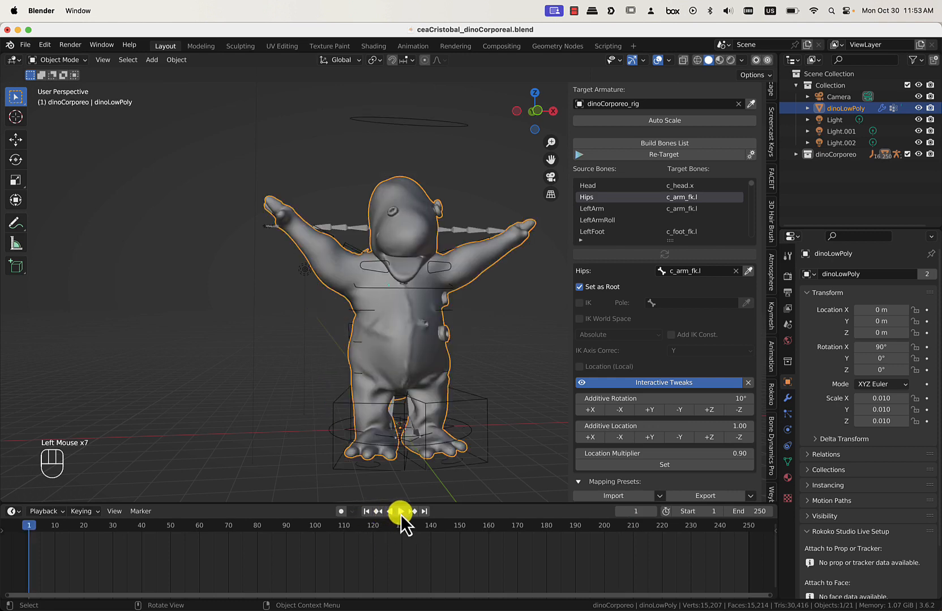
{"action": "left_click", "coordinate": [400, 512]}
{"action": "middle_click_drag", "start_coordinate": [431, 430], "coordinate": [511, 355]}
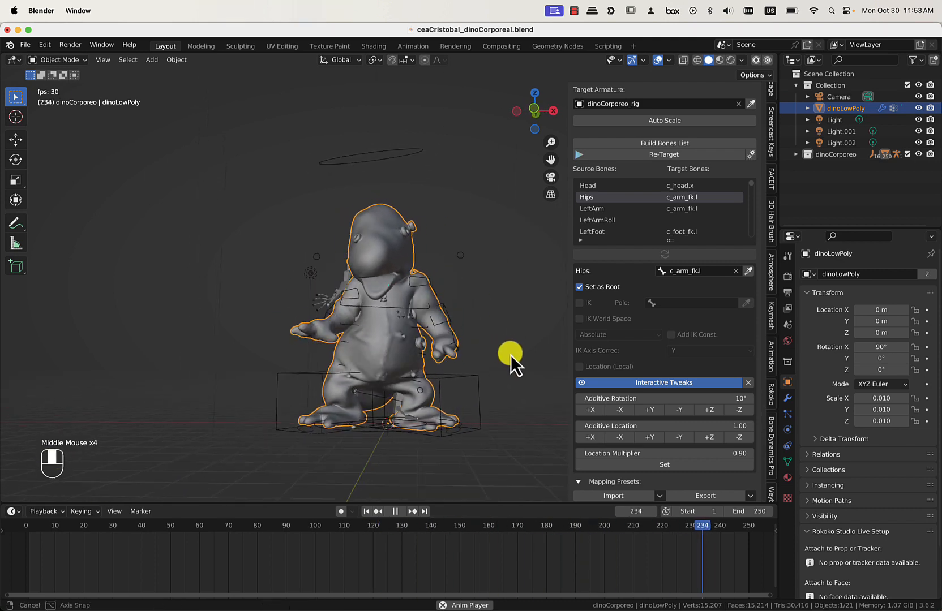
{"action": "scroll", "coordinate": [513, 356], "scroll_direction": "up", "scroll_amount": 1}
{"action": "scroll", "coordinate": [513, 357], "scroll_direction": "down", "scroll_amount": 2}
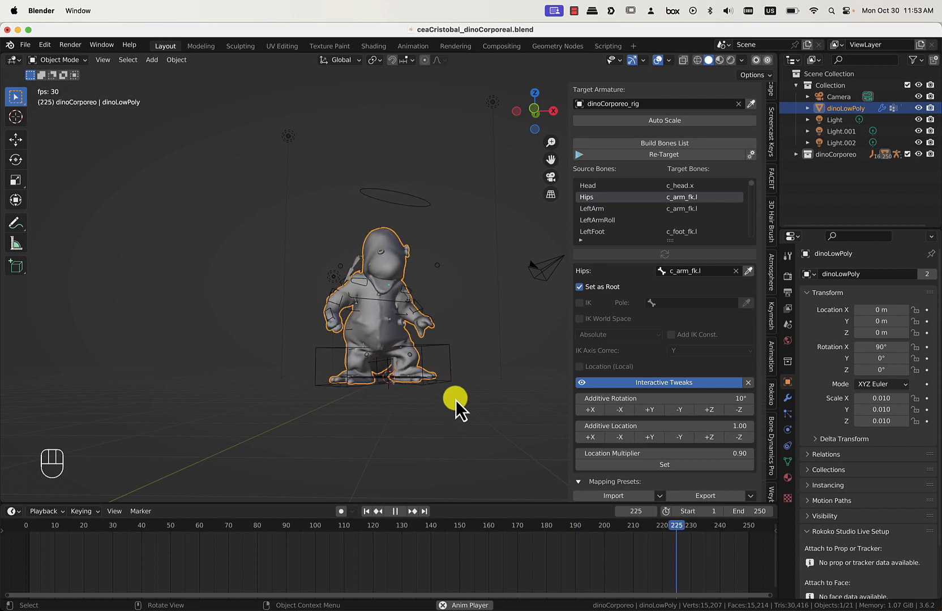
{"action": "middle_click_drag", "start_coordinate": [456, 400], "coordinate": [366, 399]}
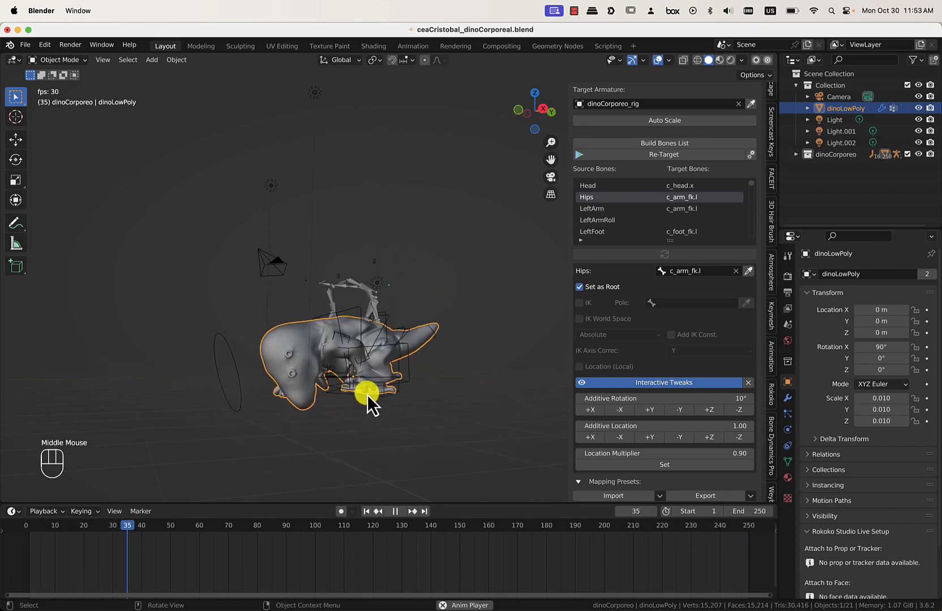
{"action": "scroll", "coordinate": [370, 389], "scroll_direction": "up", "scroll_amount": 3}
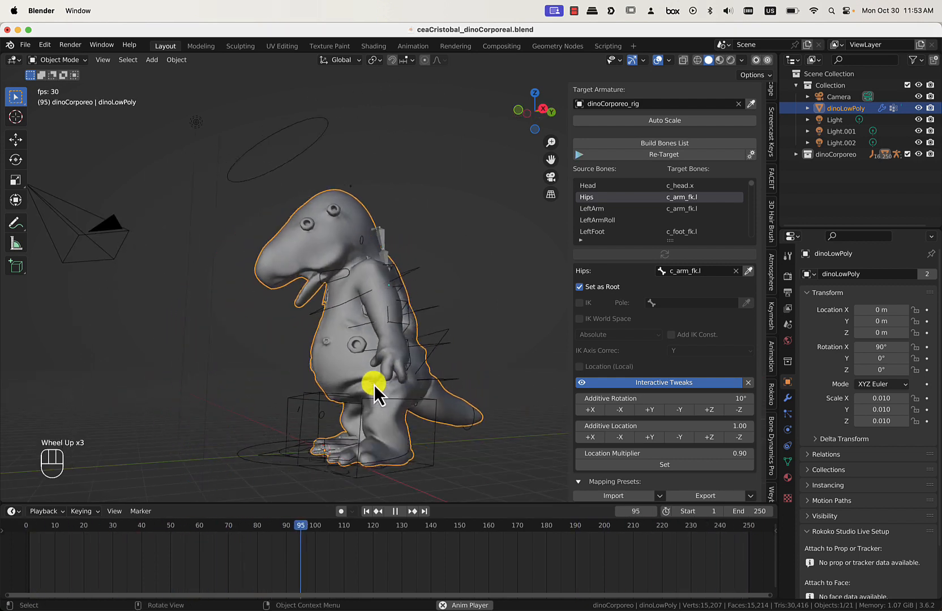
{"action": "middle_click_drag", "start_coordinate": [373, 384], "coordinate": [439, 349], "text": "shift"}
{"action": "scroll", "coordinate": [454, 338], "scroll_direction": "down", "scroll_amount": 1}
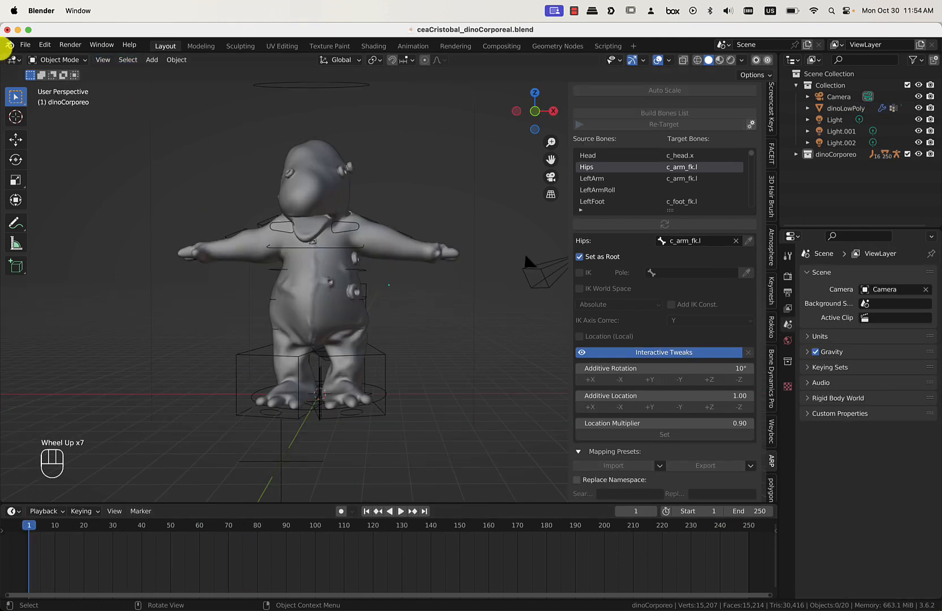
Import the Playing_Videogames FBX motion capture from the Desktop with automatic bone orientation enabled
{"action": "left_click", "coordinate": [23, 45]}
{"action": "mouse_move", "coordinate": [58, 200]}
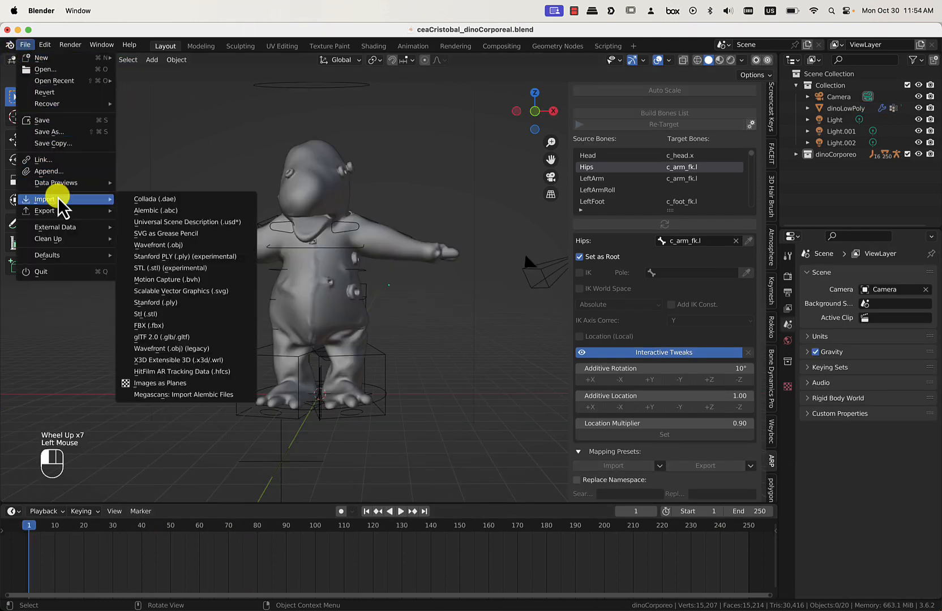
{"action": "left_click", "coordinate": [174, 326]}
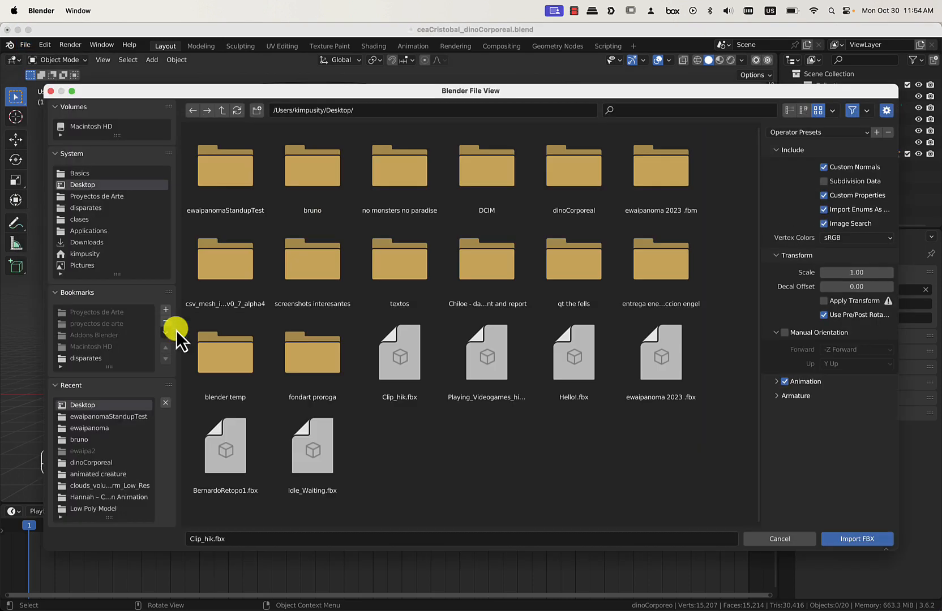
{"action": "left_click", "coordinate": [777, 382]}
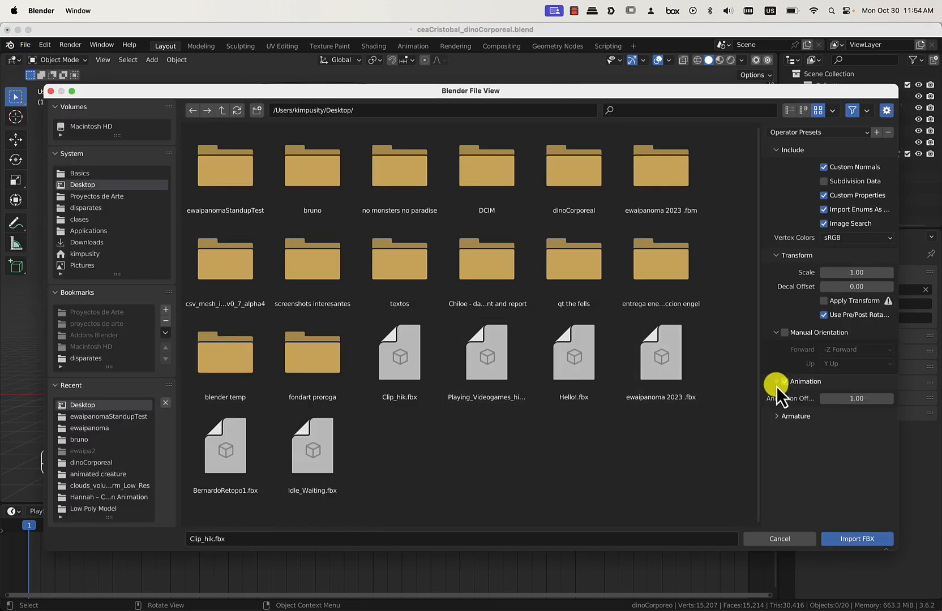
{"action": "left_click", "coordinate": [776, 382]}
{"action": "left_click", "coordinate": [776, 396]}
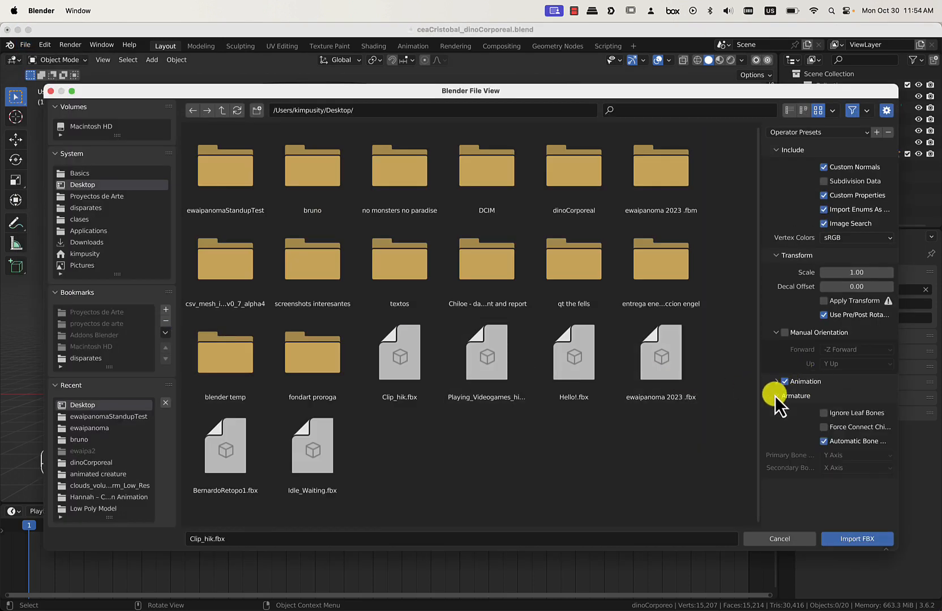
{"action": "left_click", "coordinate": [825, 441]}
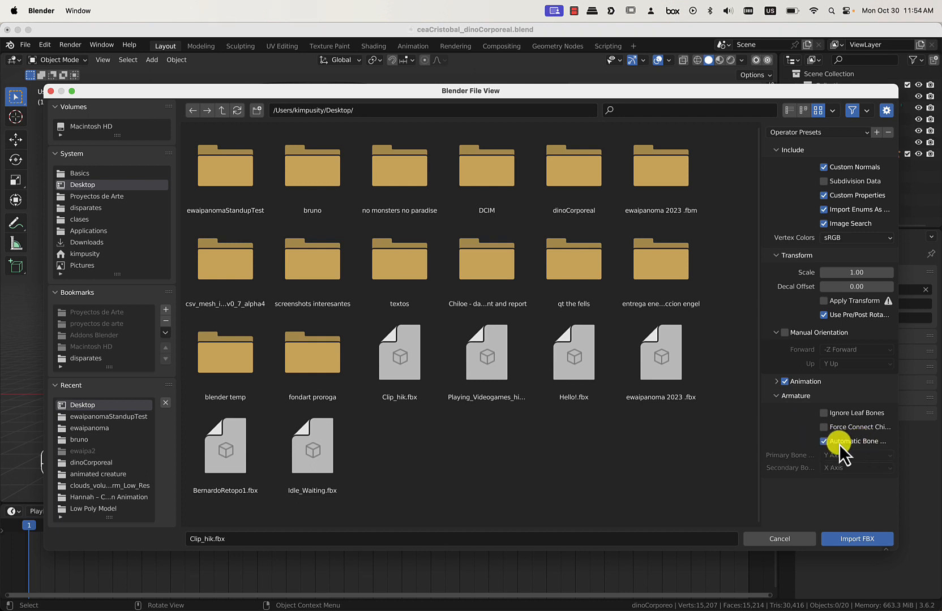
{"action": "left_click", "coordinate": [405, 350]}
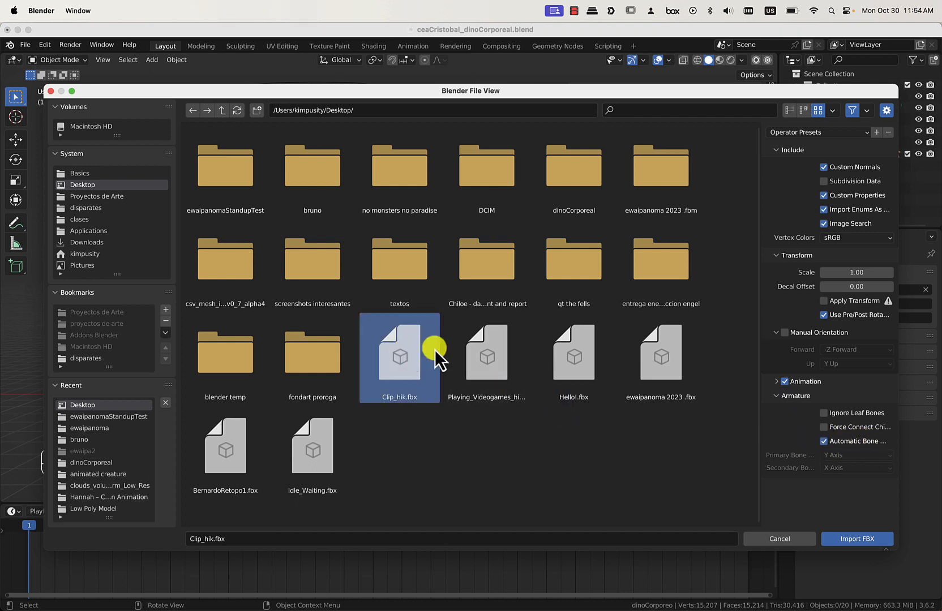
{"action": "double_click", "coordinate": [486, 359]}
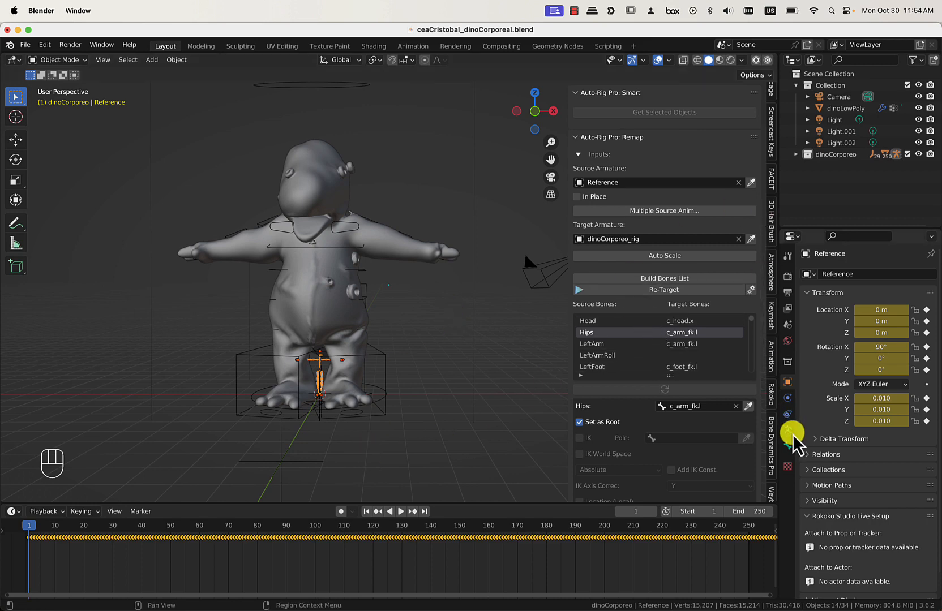
Bring up the Auto-Rig Pro Remap settings with the source and target armature inputs expanded
{"action": "scroll", "coordinate": [774, 447], "scroll_direction": "down", "scroll_amount": 6}
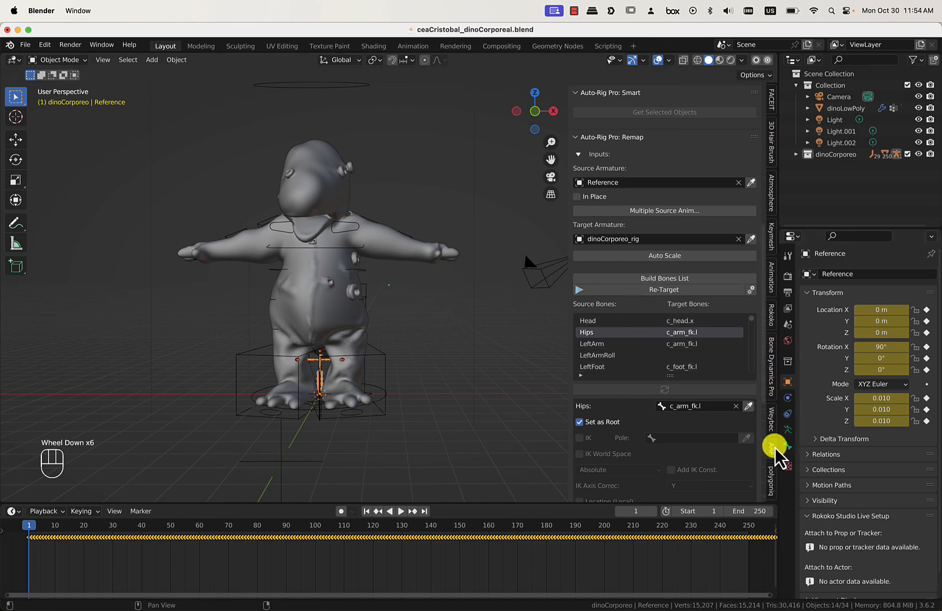
{"action": "left_click", "coordinate": [772, 448]}
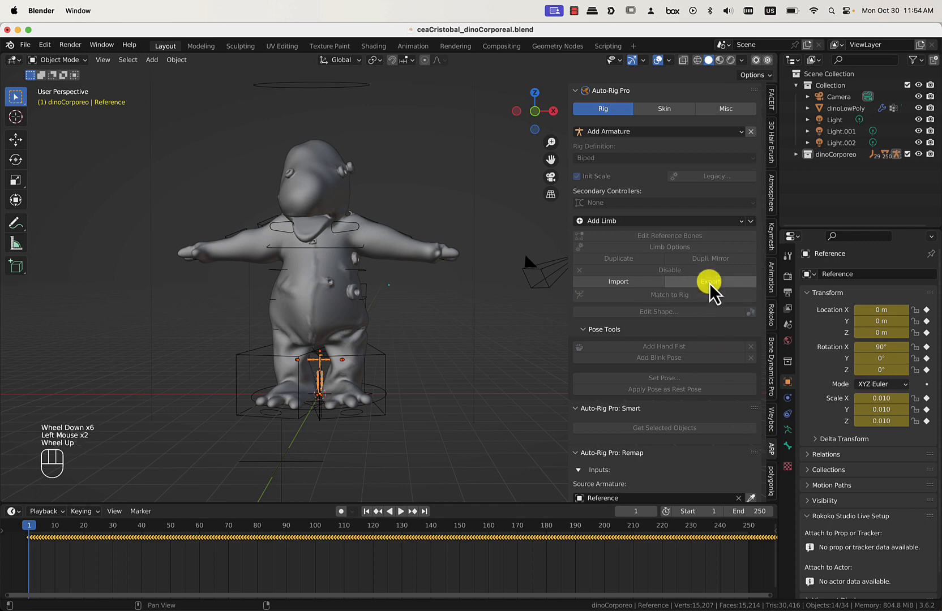
{"action": "scroll", "coordinate": [708, 169], "scroll_direction": "up", "scroll_amount": 2}
{"action": "scroll", "coordinate": [686, 272], "scroll_direction": "down", "scroll_amount": 9}
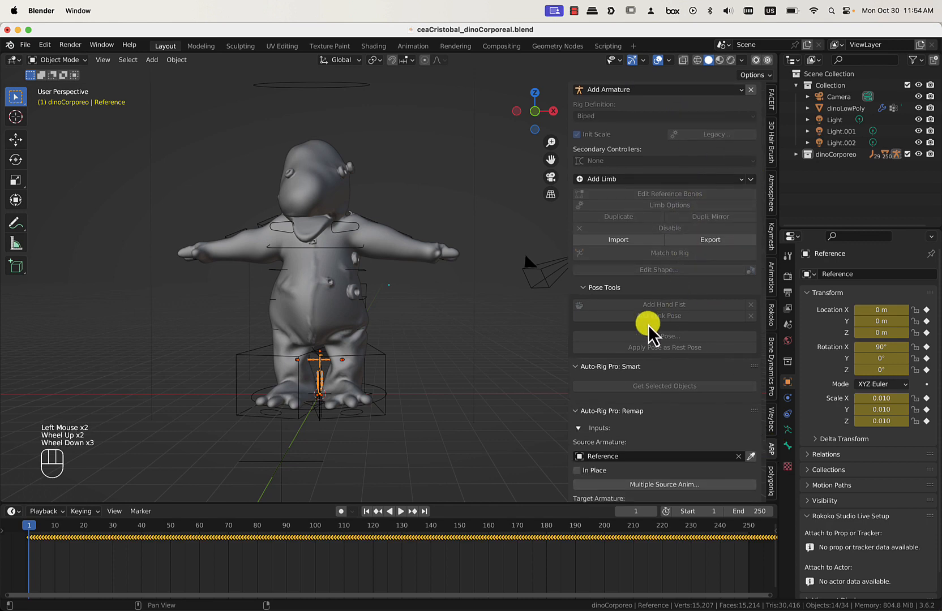
{"action": "left_click", "coordinate": [582, 267]}
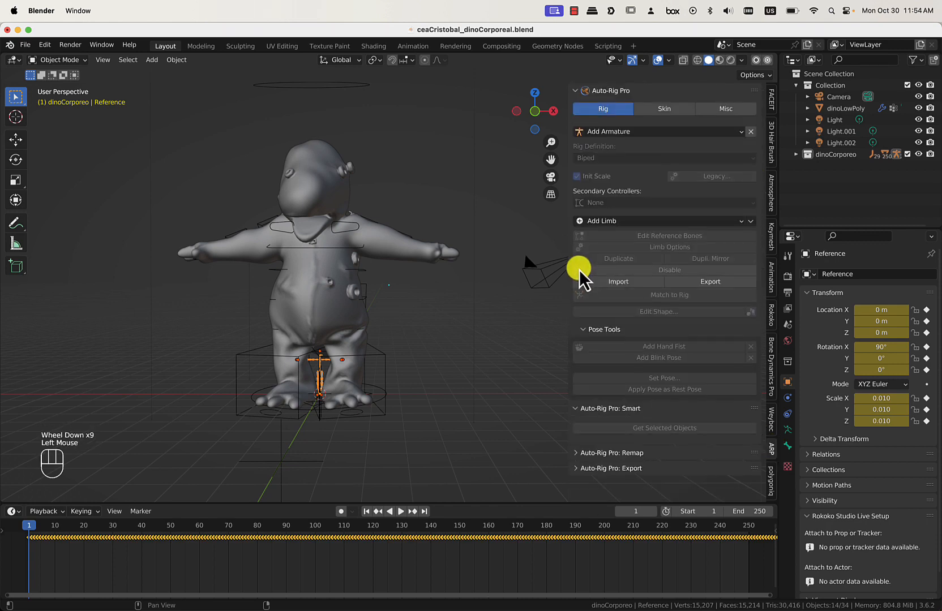
{"action": "scroll", "coordinate": [602, 380], "scroll_direction": "down", "scroll_amount": 2}
{"action": "left_click", "coordinate": [589, 451]}
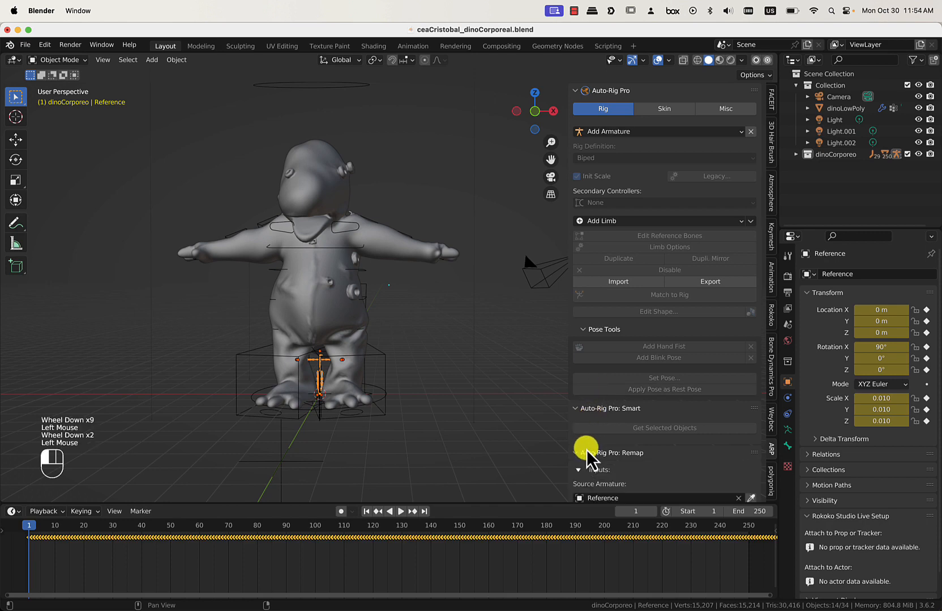
{"action": "scroll", "coordinate": [610, 439], "scroll_direction": "down", "scroll_amount": 7}
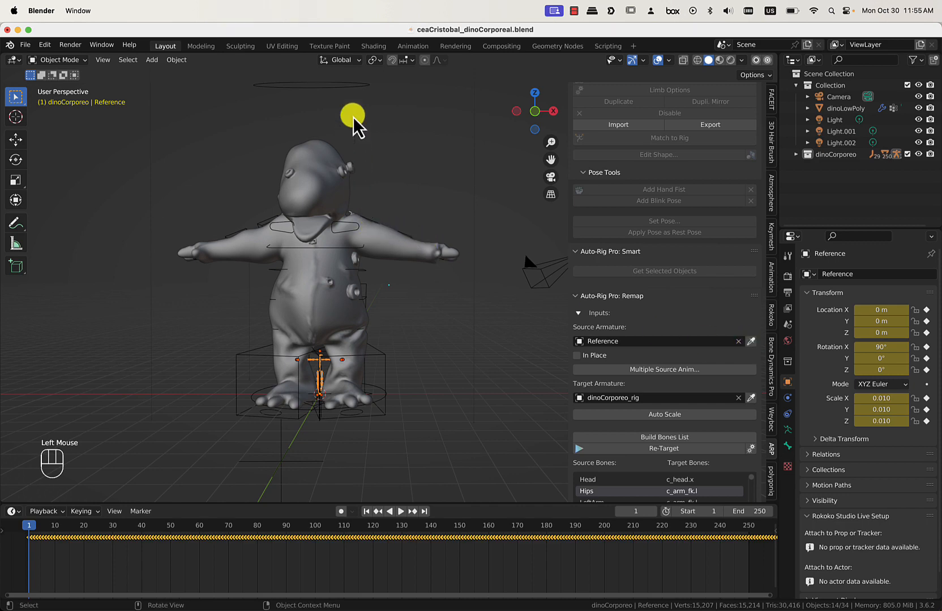
Select dinoCorporeo_rig as the target armature, auto-scale the Reference source armature and build the bones list
{"action": "left_click", "coordinate": [346, 90]}
{"action": "left_click", "coordinate": [700, 395]}
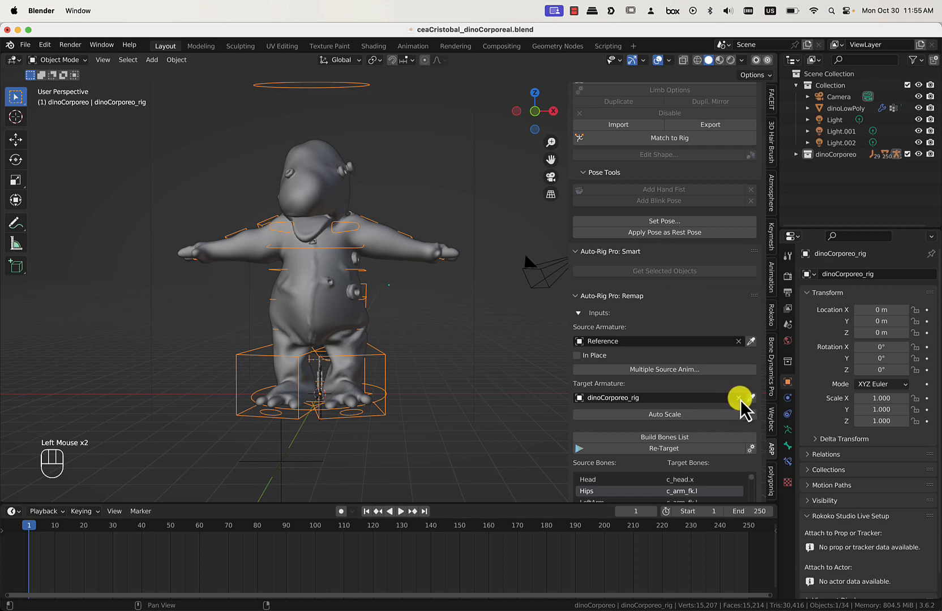
{"action": "left_click", "coordinate": [684, 414]}
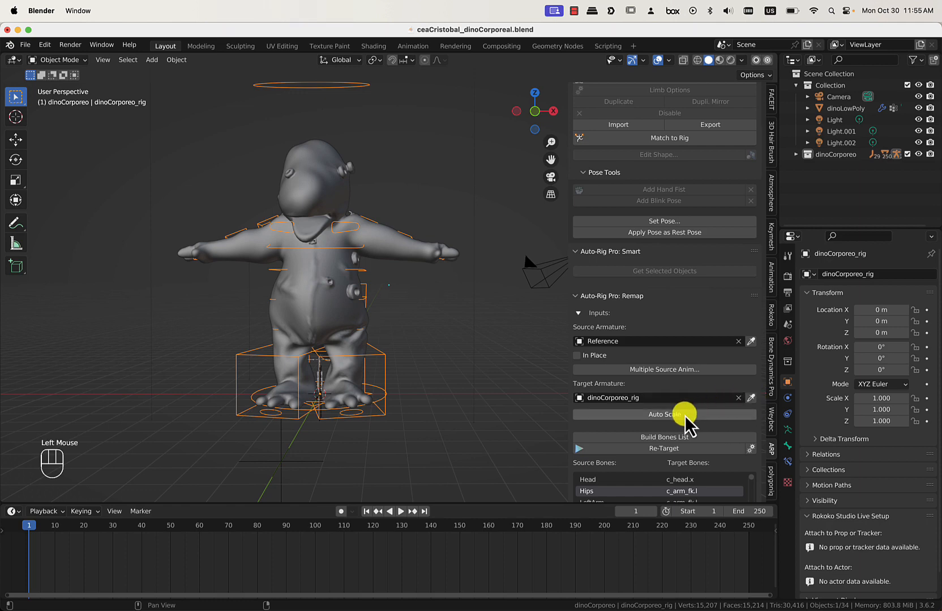
{"action": "scroll", "coordinate": [637, 309], "scroll_direction": "down", "scroll_amount": 2}
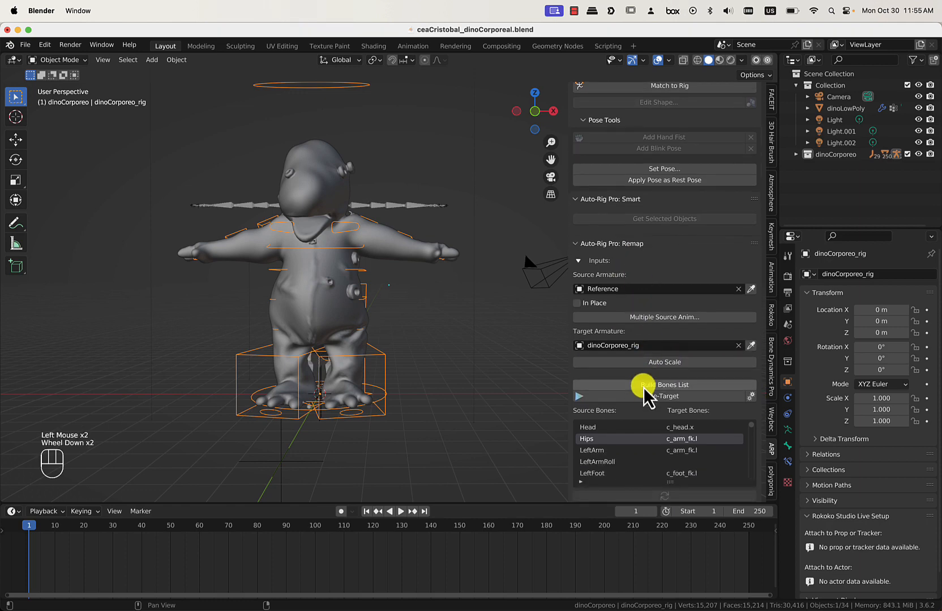
{"action": "left_click", "coordinate": [648, 386]}
Choose the Hips entry mapped to c_root_master.x and make it the root of the remap
{"action": "scroll", "coordinate": [683, 306], "scroll_direction": "down", "scroll_amount": 5}
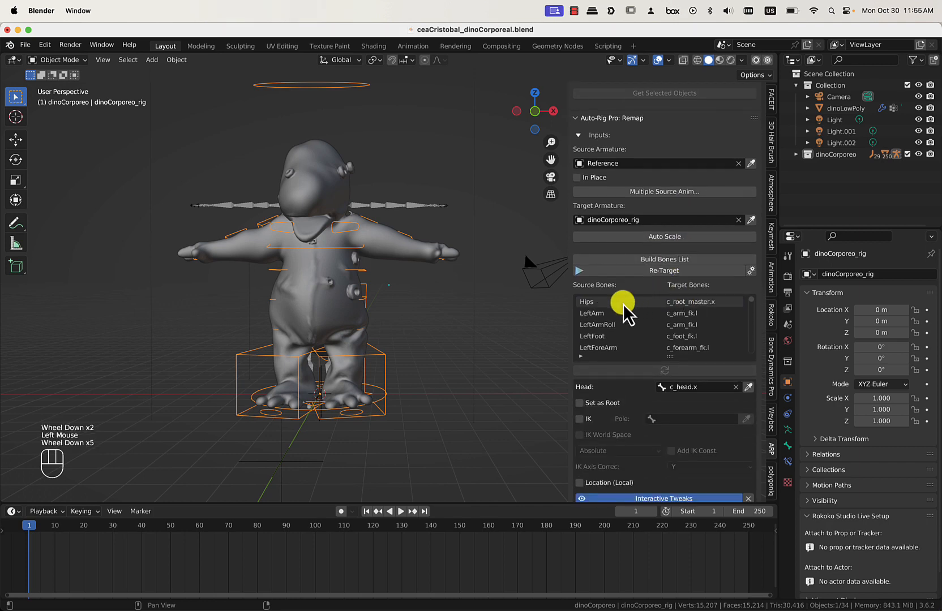
{"action": "left_click", "coordinate": [606, 313]}
{"action": "left_click", "coordinate": [606, 304]}
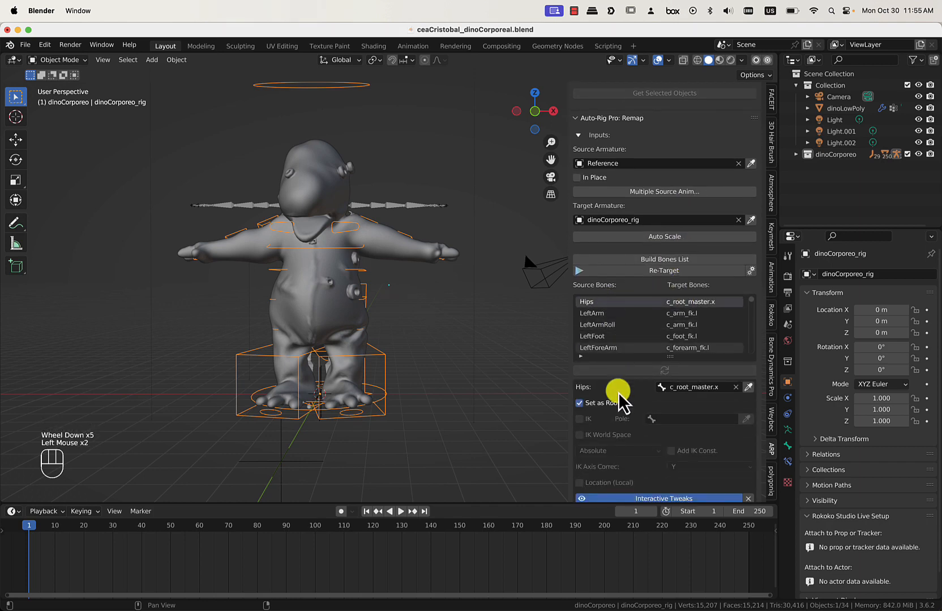
{"action": "scroll", "coordinate": [614, 392], "scroll_direction": "down", "scroll_amount": 3}
{"action": "left_click", "coordinate": [581, 351]}
{"action": "left_click", "coordinate": [581, 352]}
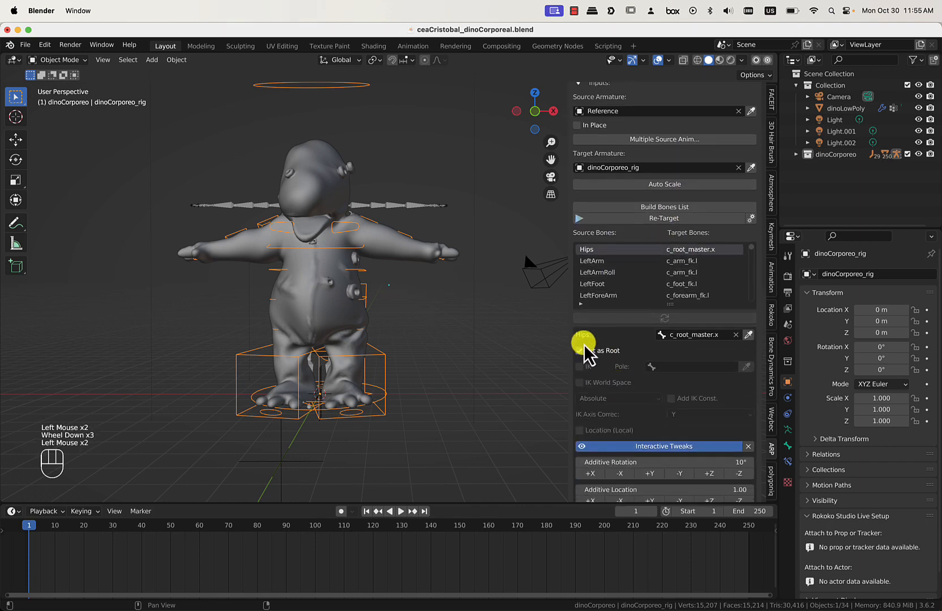
{"action": "scroll", "coordinate": [609, 374], "scroll_direction": "down", "scroll_amount": 9}
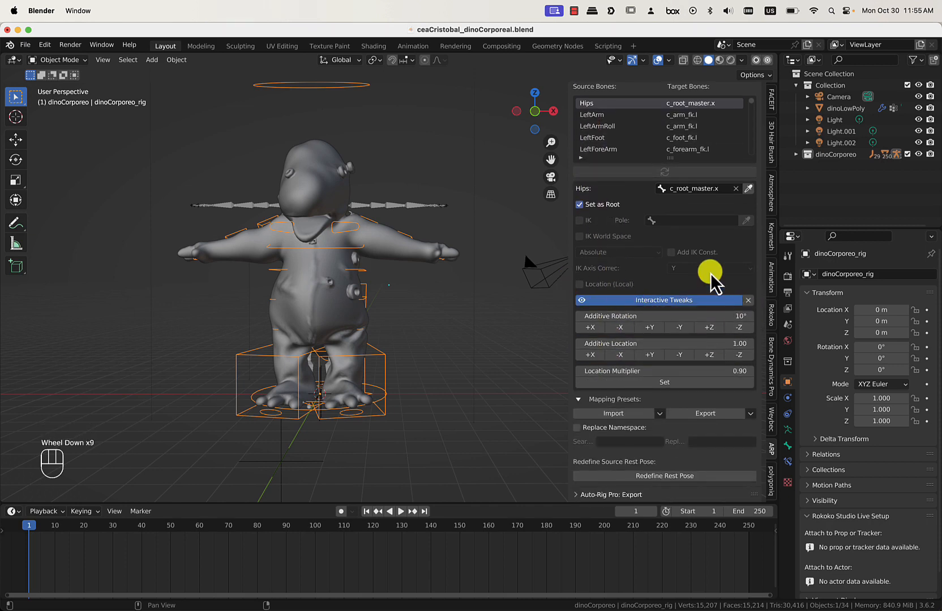
{"action": "scroll", "coordinate": [708, 270], "scroll_direction": "up", "scroll_amount": 5}
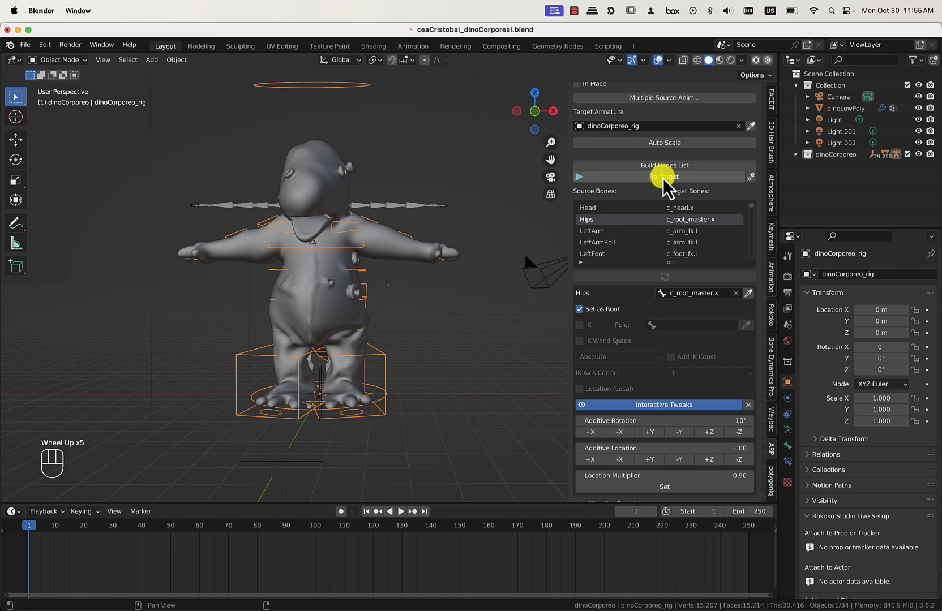
Re-target the Reference motion onto the dinosaur rig and scrub the timeline to frame 7 to check the pose
{"action": "left_click", "coordinate": [658, 177]}
{"action": "left_click", "coordinate": [677, 298]}
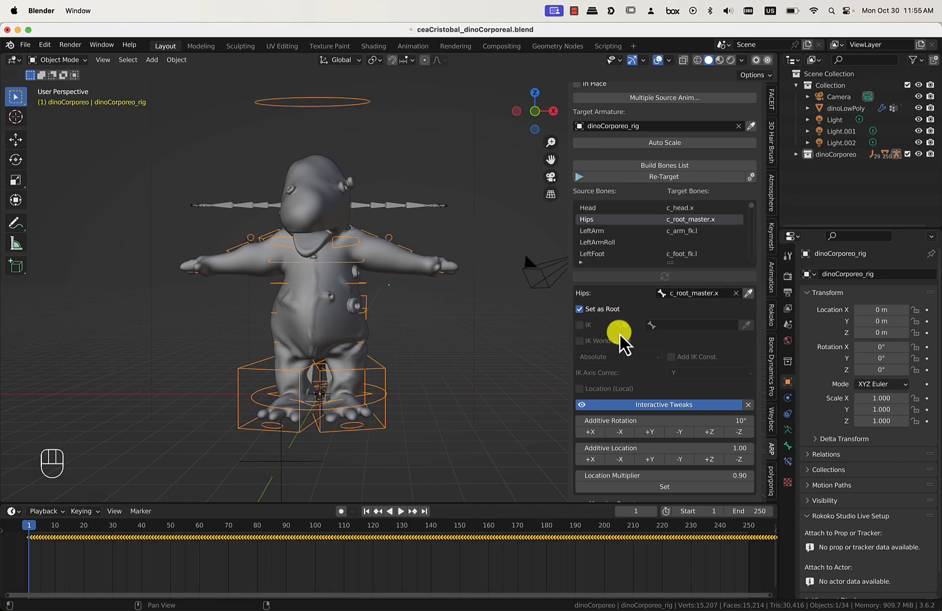
{"action": "scroll", "coordinate": [620, 334], "scroll_direction": "down", "scroll_amount": 7}
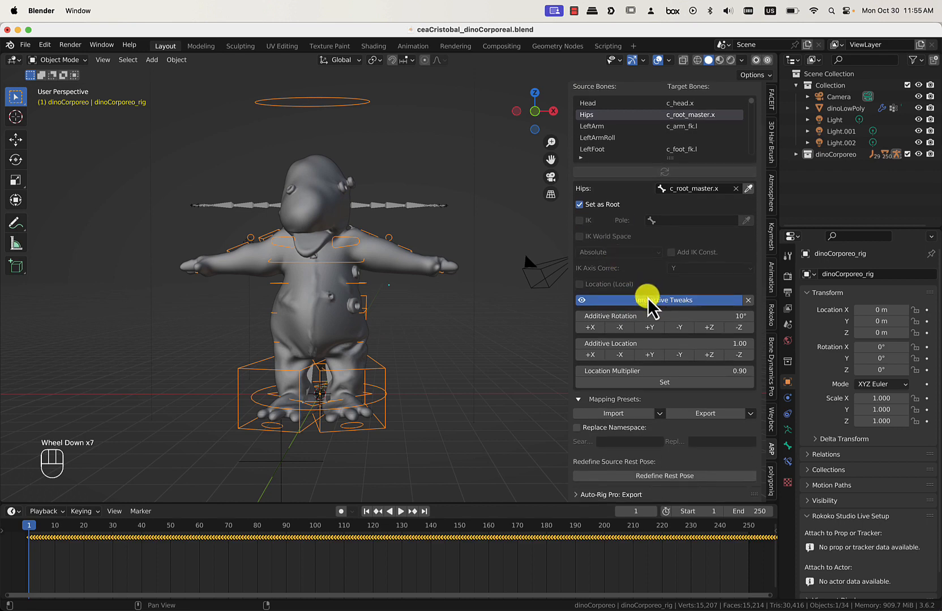
{"action": "left_click", "coordinate": [56, 535]}
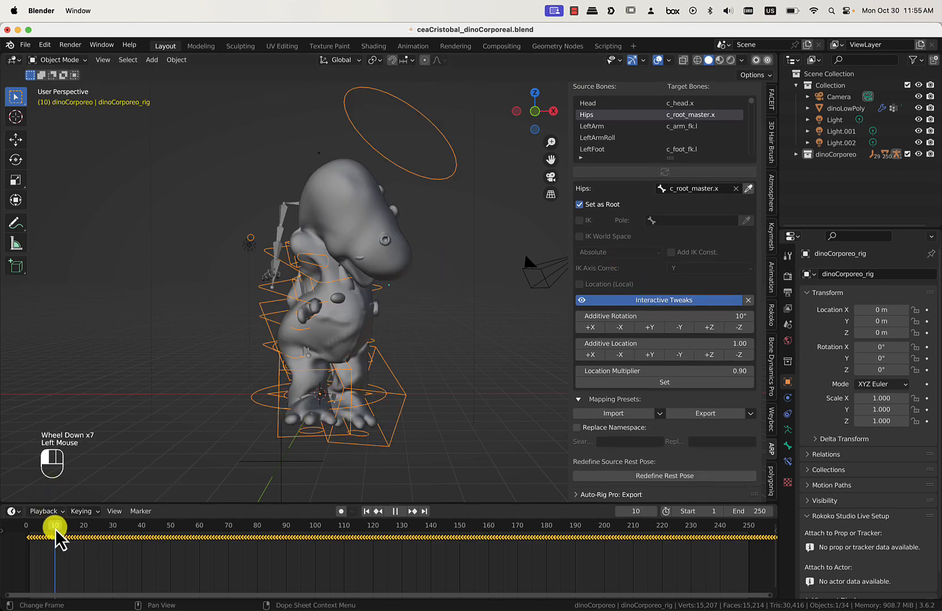
{"action": "mouse_move", "coordinate": [57, 532]}
{"action": "left_mouse_down"}
{"action": "mouse_move", "coordinate": [231, 530]}
{"action": "mouse_move", "coordinate": [46, 538]}
{"action": "left_mouse_up"}
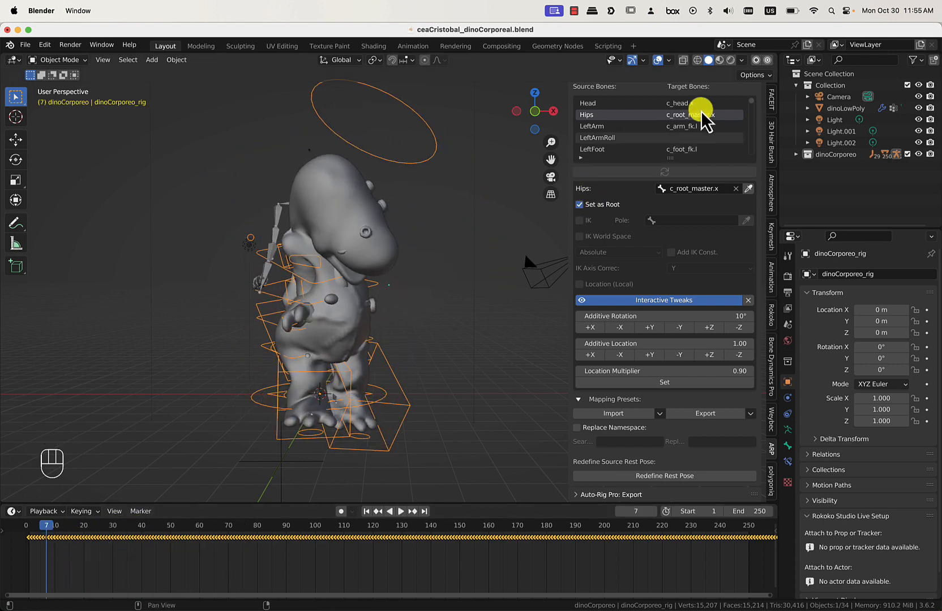
Turn on X-ray shading so the rig shows through the mesh, and switch dinoCorporeo_rig to Pose Mode
{"action": "left_click", "coordinate": [683, 60]}
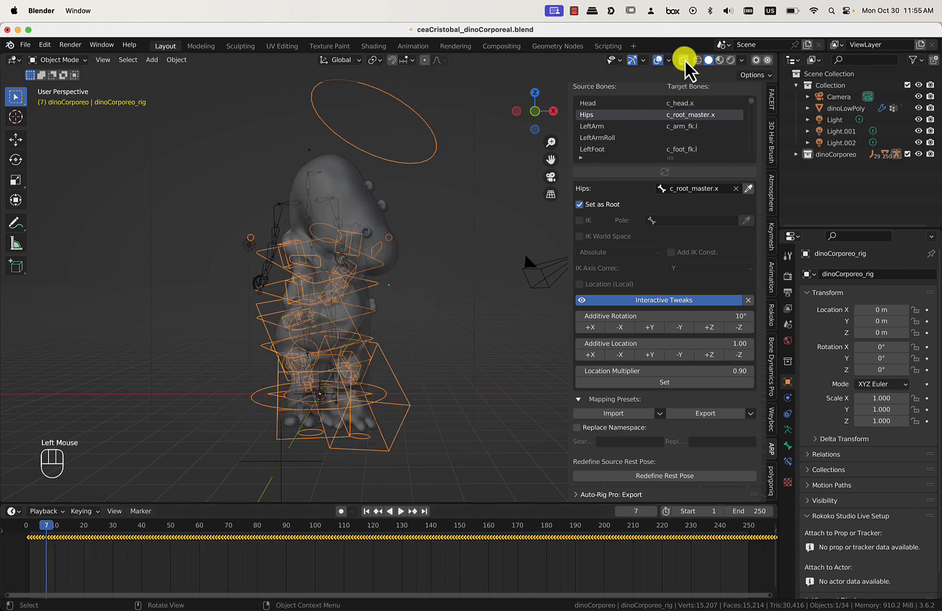
{"action": "left_click", "coordinate": [75, 60]}
{"action": "left_click", "coordinate": [79, 99]}
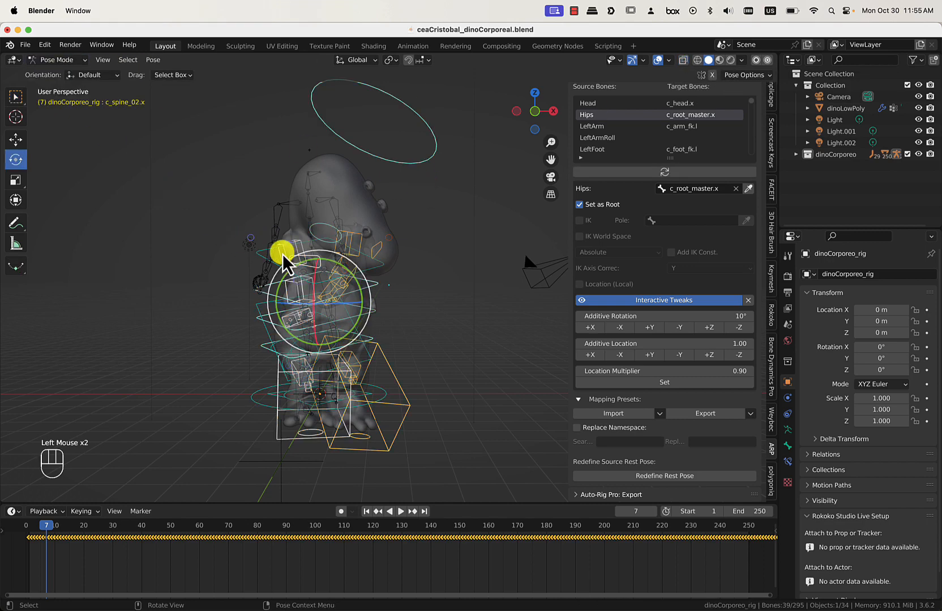
Pick c_arm_fk.r as the bone for the Hips entry and add positive X rotation to it in repeated 10° increments with Interactive Tweaks
{"action": "left_click", "coordinate": [283, 257]}
{"action": "left_click", "coordinate": [288, 258]}
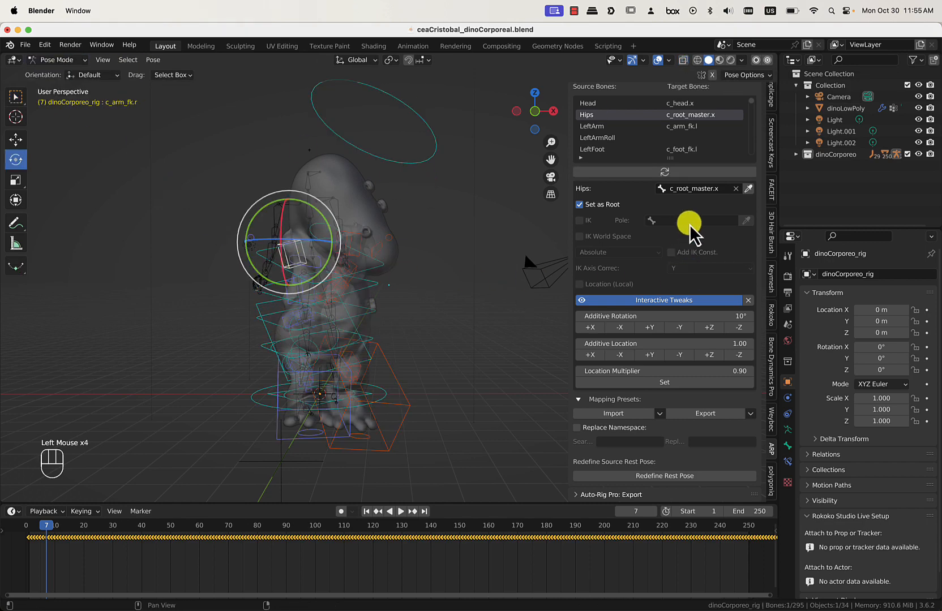
{"action": "left_click", "coordinate": [590, 330]}
{"action": "left_click", "coordinate": [589, 328]}
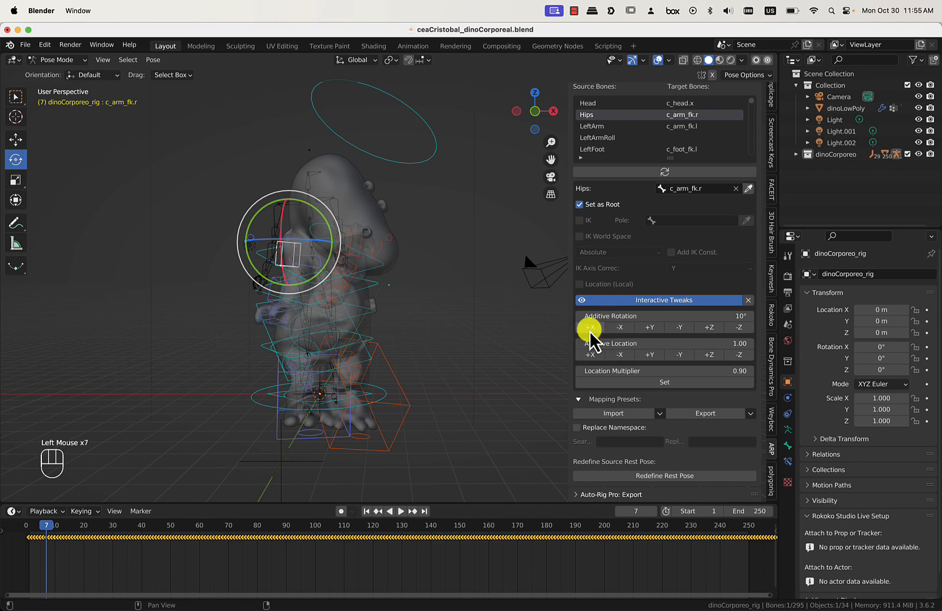
{"action": "left_click", "coordinate": [590, 327]}
{"action": "left_click", "coordinate": [590, 328]}
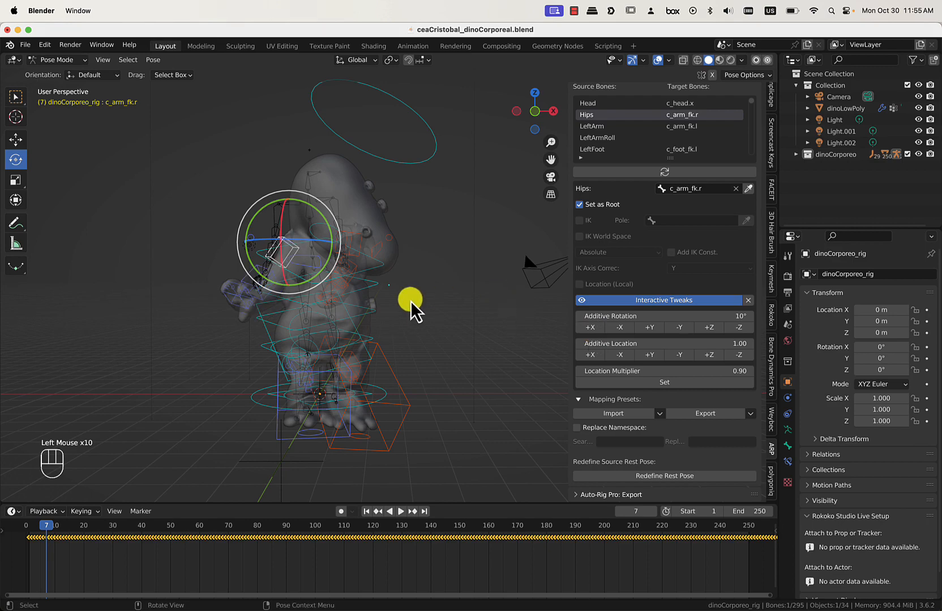
Pick c_arm_fk.l as the bone for the Hips entry and add positive X rotation to it in repeated 10° increments
{"action": "middle_click_drag", "start_coordinate": [408, 307], "coordinate": [346, 276]}
{"action": "left_click", "coordinate": [340, 236]}
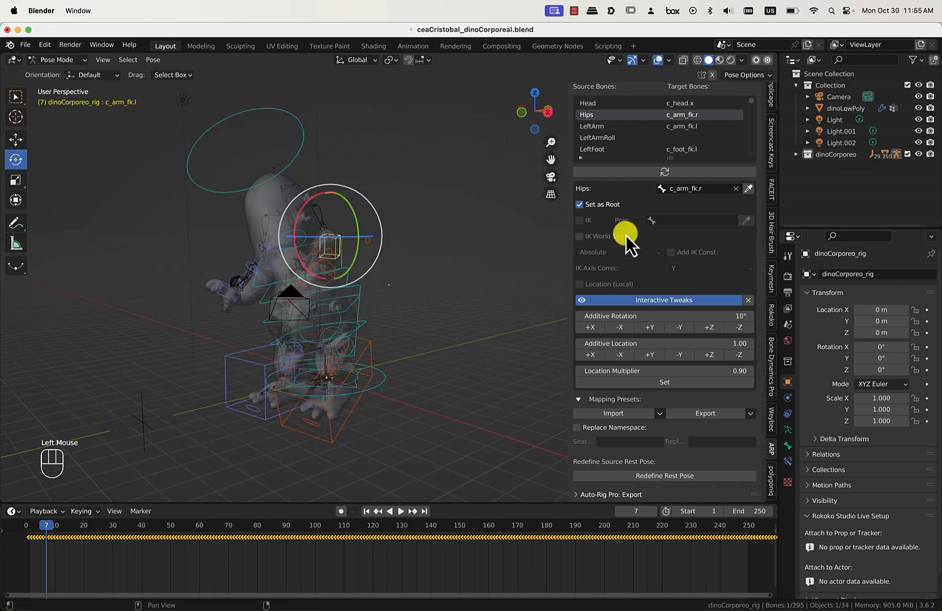
{"action": "scroll", "coordinate": [401, 225], "scroll_direction": "up", "scroll_amount": 1}
{"action": "scroll", "coordinate": [305, 192], "scroll_direction": "up", "scroll_amount": 2}
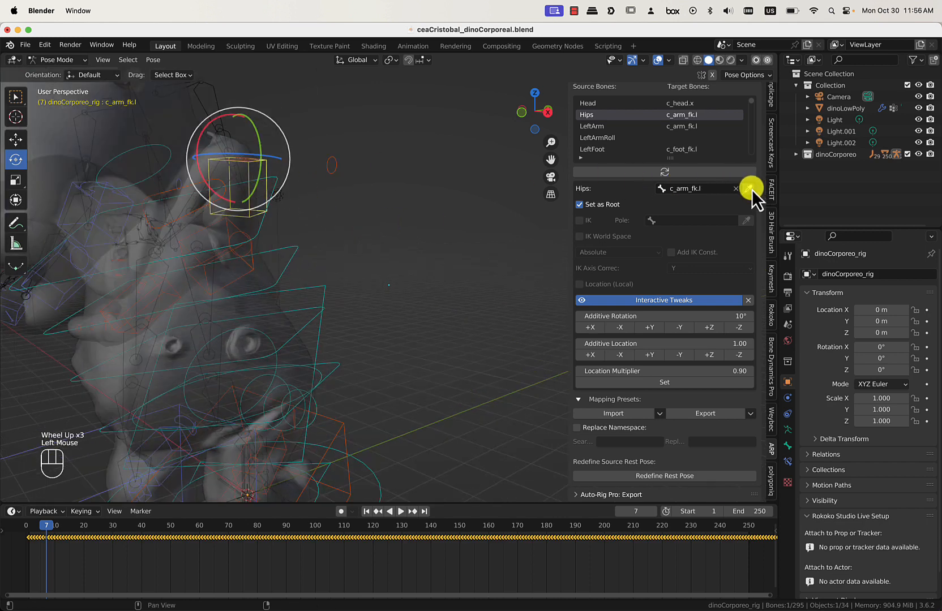
{"action": "left_click", "coordinate": [598, 329]}
{"action": "left_click", "coordinate": [599, 329]}
{"action": "left_click", "coordinate": [598, 329]}
{"action": "left_click", "coordinate": [599, 329]}
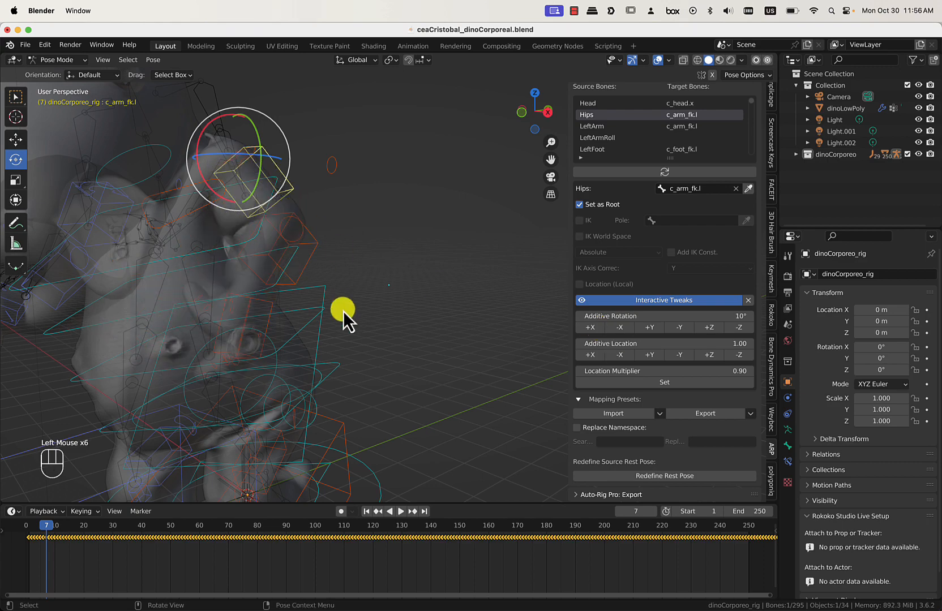
{"action": "scroll", "coordinate": [343, 311], "scroll_direction": "down", "scroll_amount": 3}
{"action": "middle_click_drag", "start_coordinate": [343, 311], "coordinate": [385, 302]}
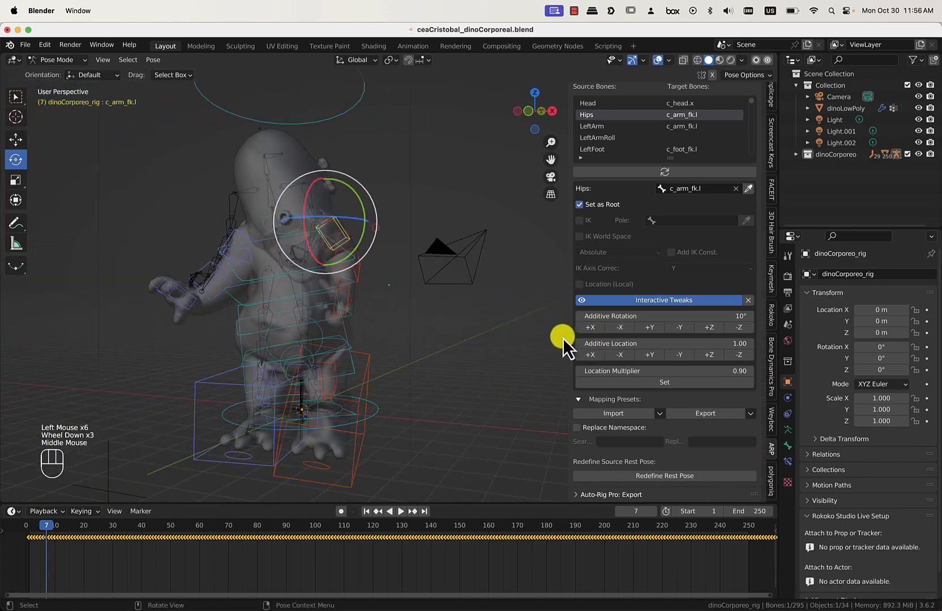
{"action": "left_click", "coordinate": [592, 330]}
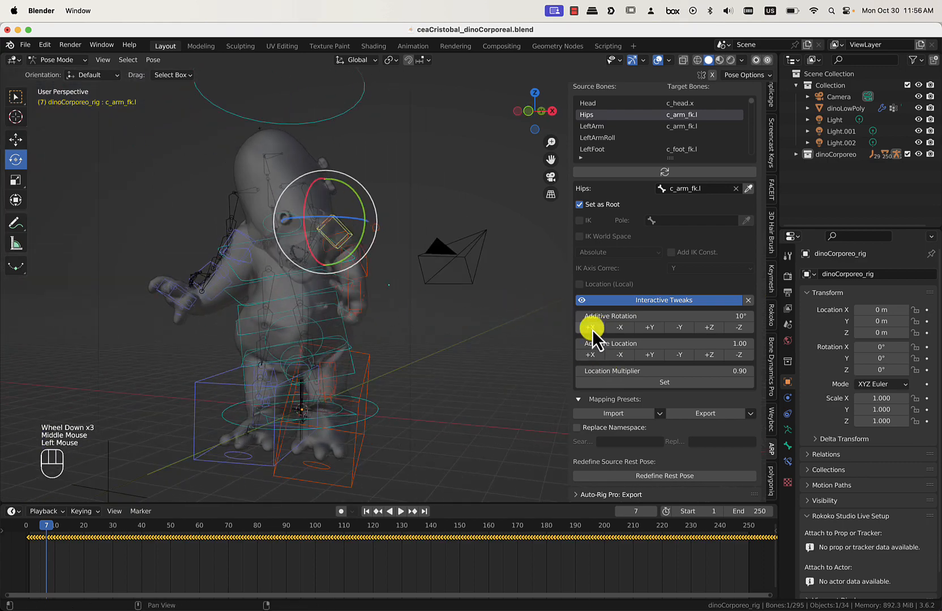
Return the dinosaur rig to Object Mode and turn off X-ray shading
{"action": "left_click", "coordinate": [683, 60]}
{"action": "left_click", "coordinate": [61, 62]}
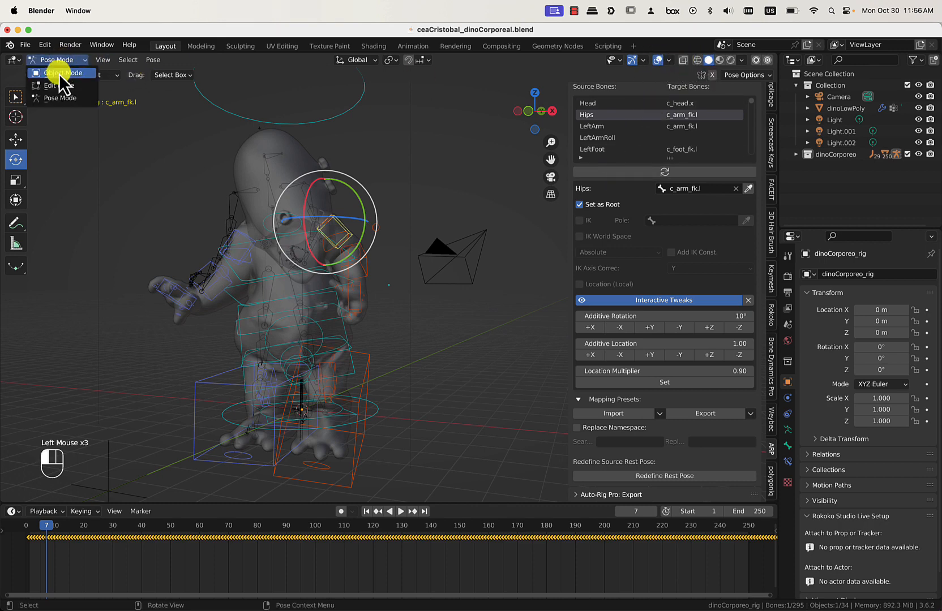
{"action": "left_click", "coordinate": [59, 74]}
{"action": "left_click", "coordinate": [683, 60]}
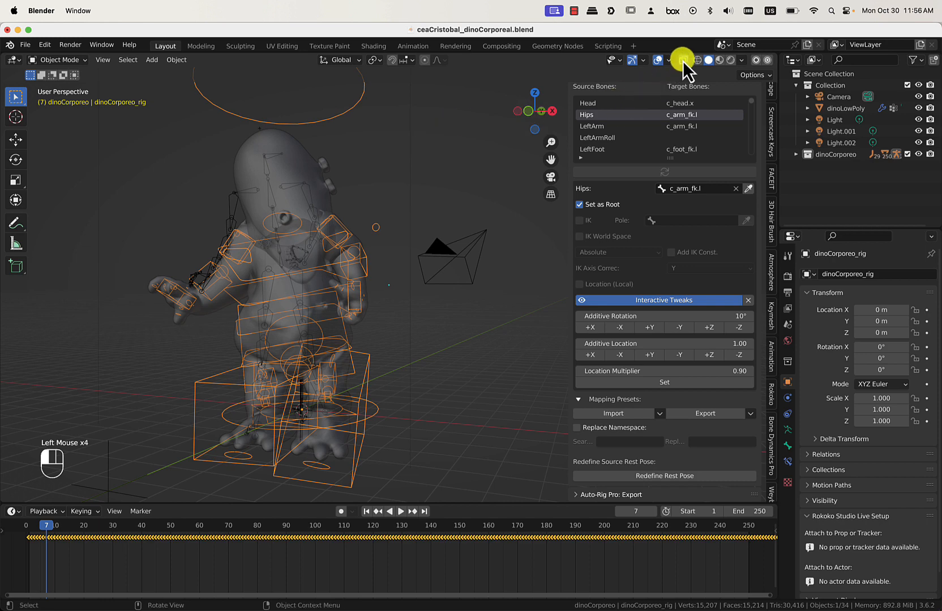
Play the retargeted animation from frame 1 and check the dinosaur's arm poses from the side
{"action": "middle_click_drag", "start_coordinate": [467, 194], "coordinate": [409, 278]}
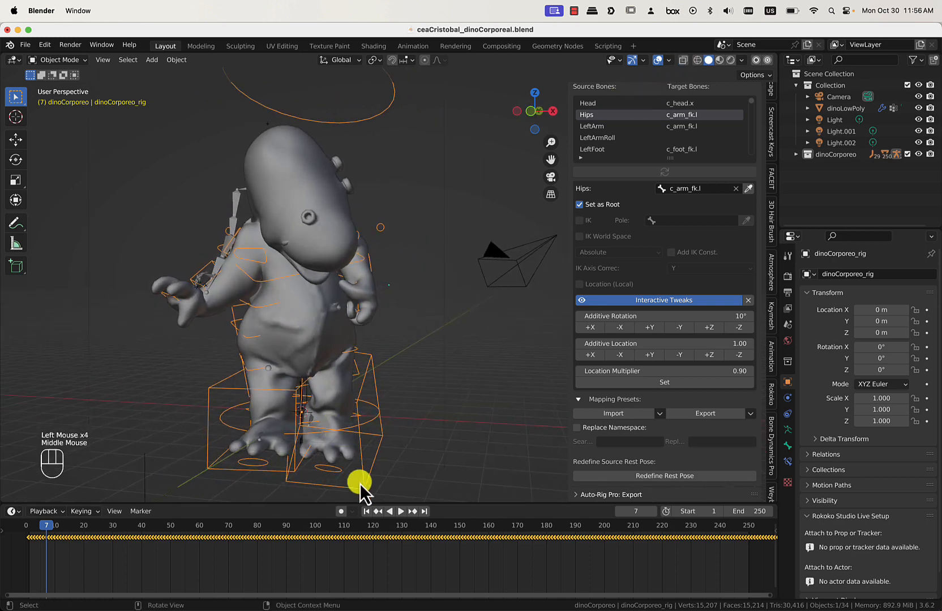
{"action": "left_click", "coordinate": [368, 514]}
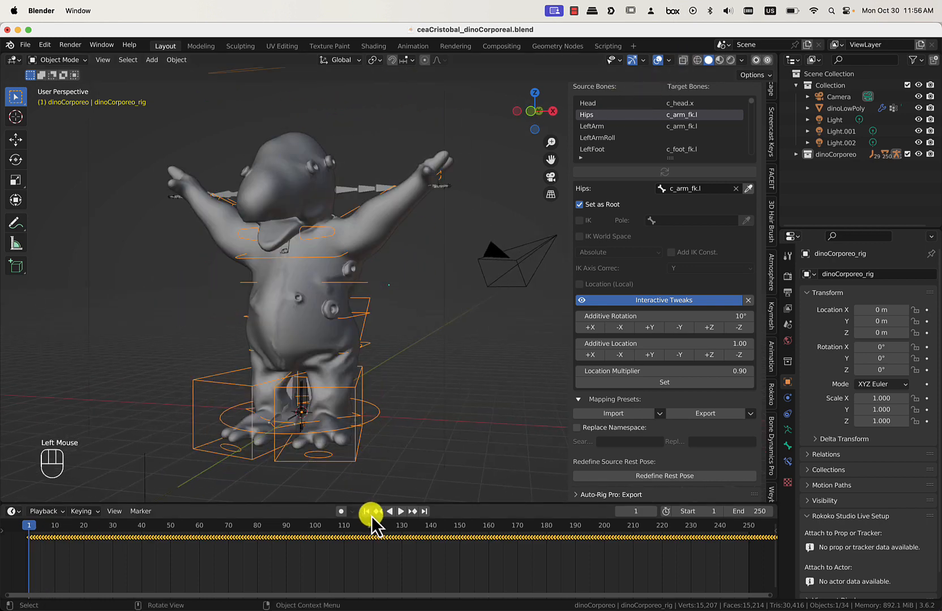
{"action": "left_click", "coordinate": [400, 512]}
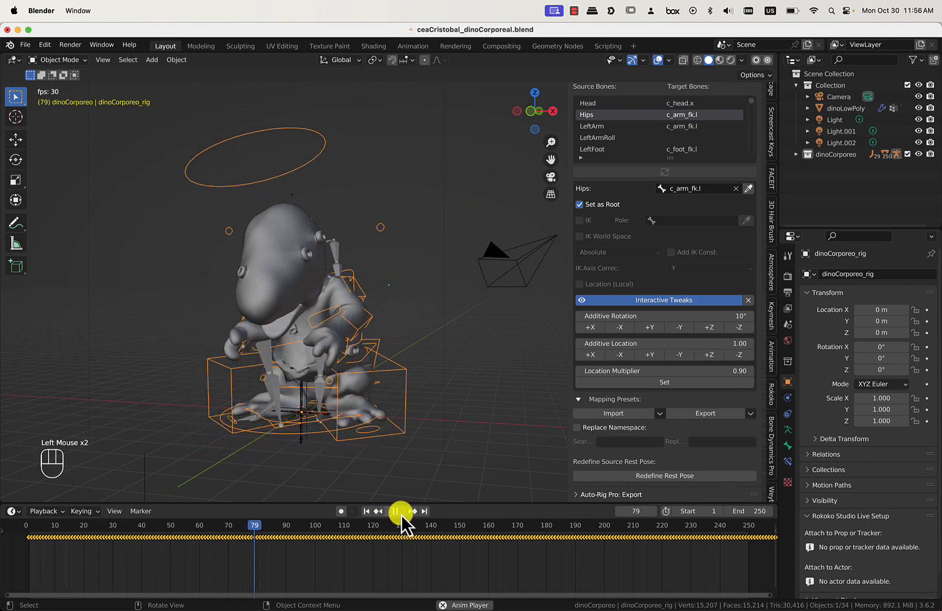
{"action": "middle_click_drag", "start_coordinate": [454, 382], "coordinate": [406, 380]}
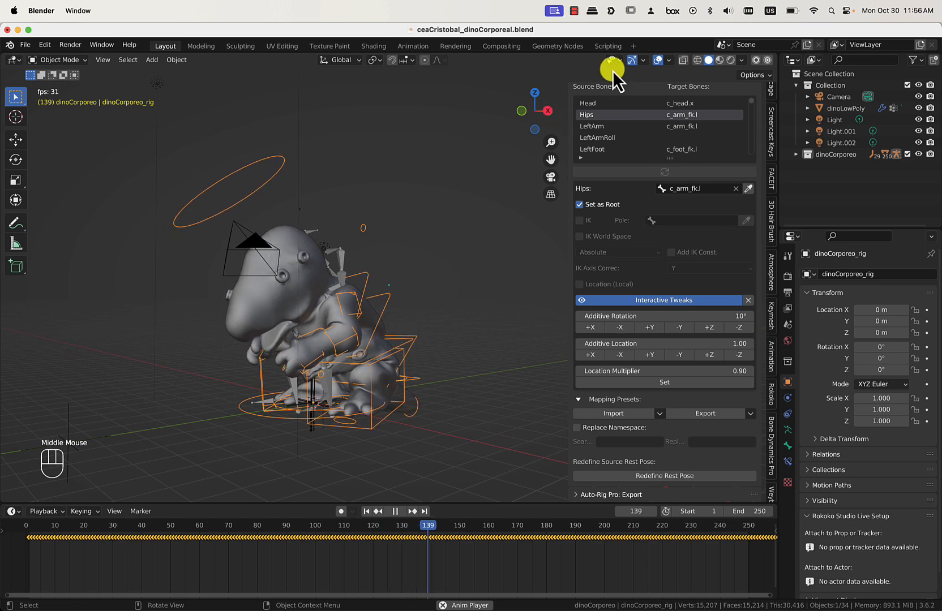
Hide the viewport overlays, watch the bare dinosaur mesh move from the side, and stop playback at frame 142
{"action": "left_click", "coordinate": [659, 60]}
{"action": "middle_click_drag", "start_coordinate": [532, 126], "coordinate": [370, 289]}
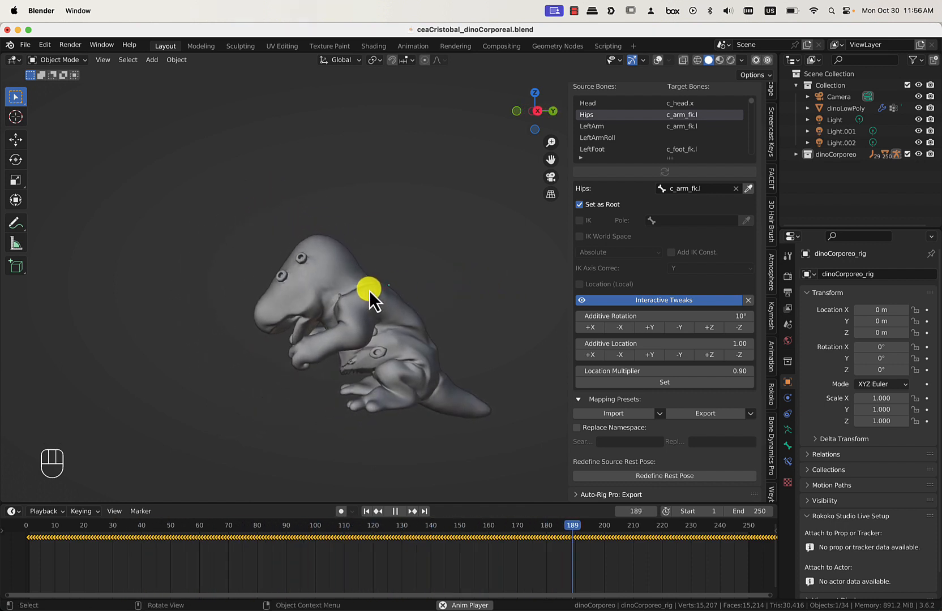
{"action": "scroll", "coordinate": [371, 289], "scroll_direction": "up", "scroll_amount": 2}
{"action": "middle_click_drag", "start_coordinate": [370, 291], "coordinate": [317, 233], "text": "shift"}
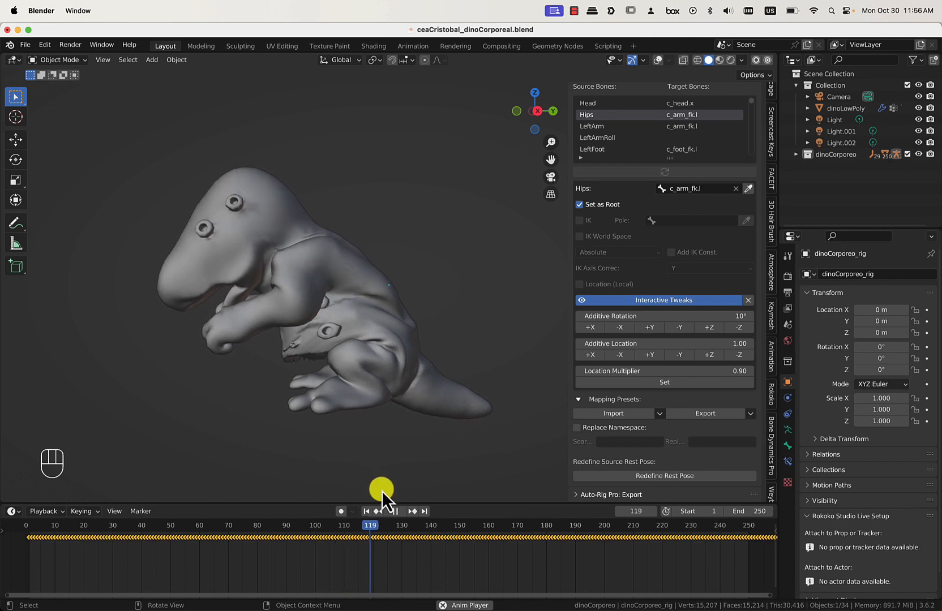
{"action": "left_click", "coordinate": [395, 512]}
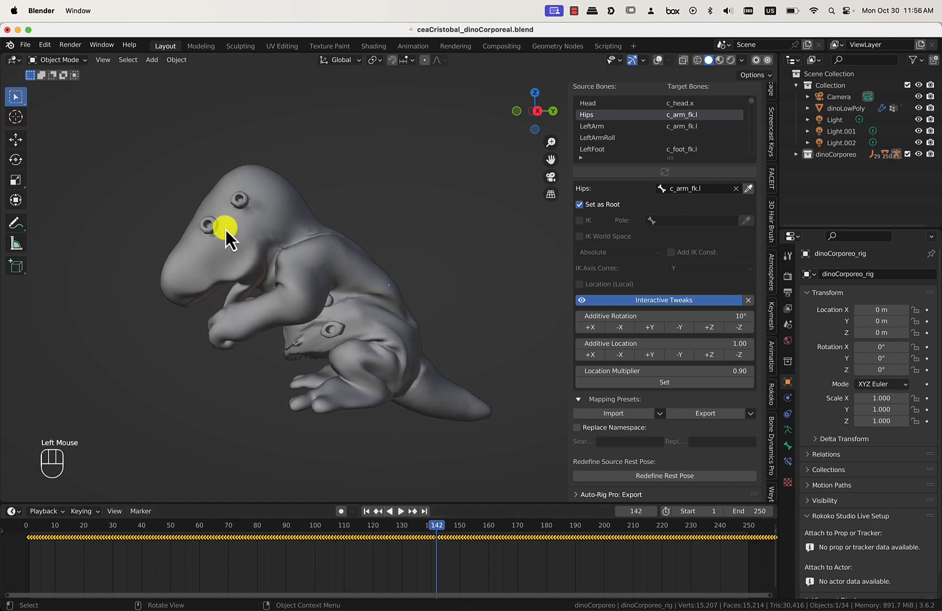
Start saving the scene as a new file and browse to clases/America Imaginaria Fall23/unit iii - humans
{"action": "left_click", "coordinate": [24, 45]}
{"action": "left_click", "coordinate": [66, 132]}
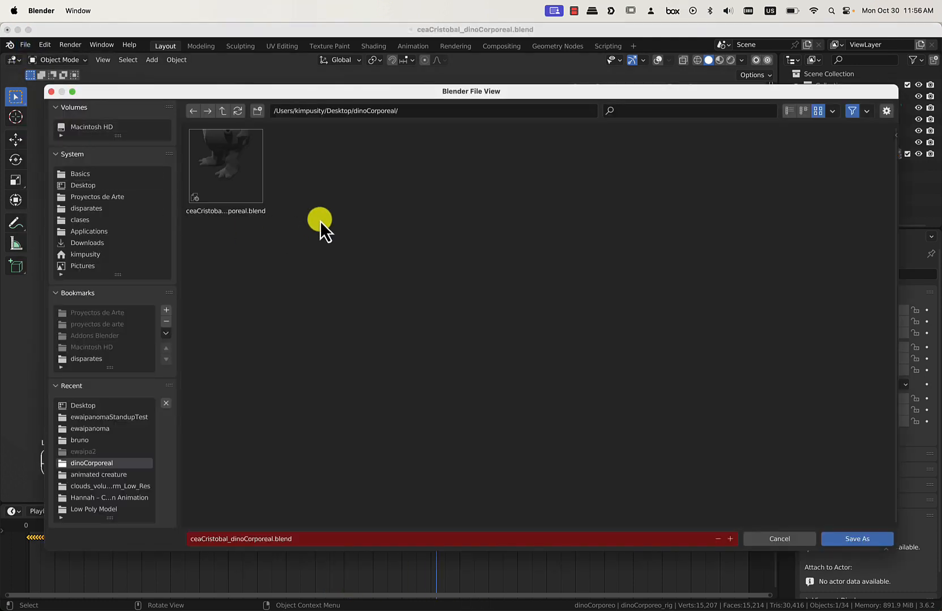
{"action": "left_click", "coordinate": [106, 220]}
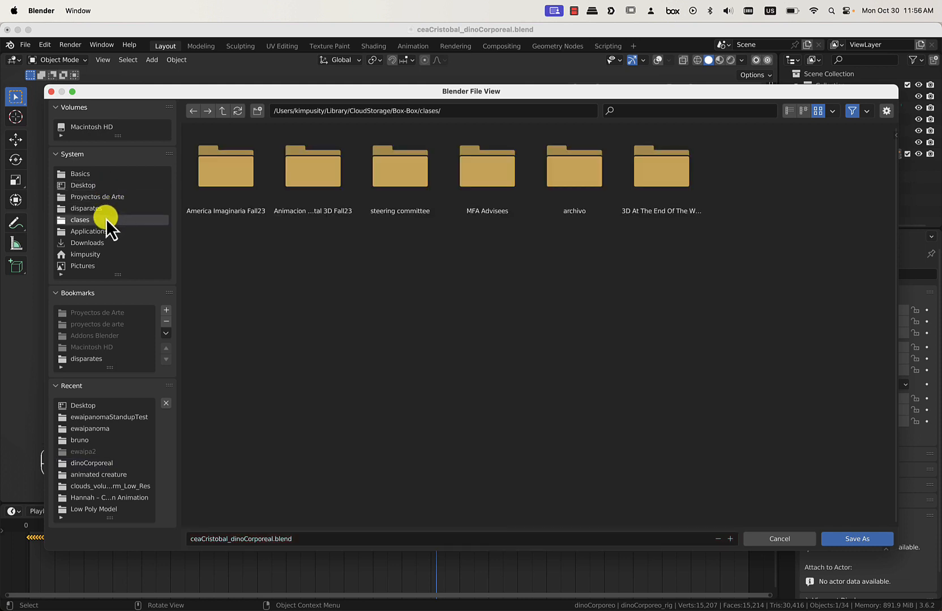
{"action": "double_click", "coordinate": [237, 171]}
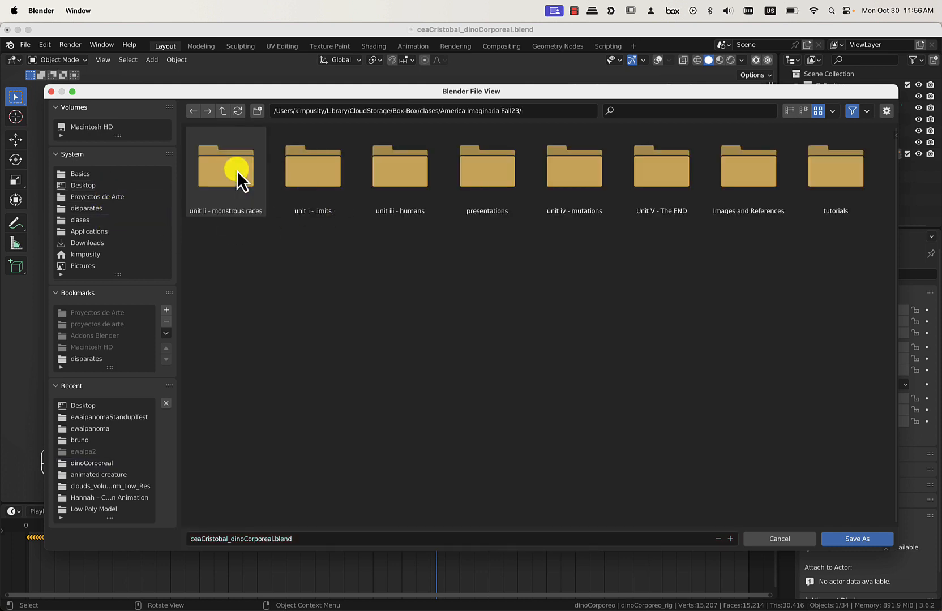
{"action": "double_click", "coordinate": [396, 159]}
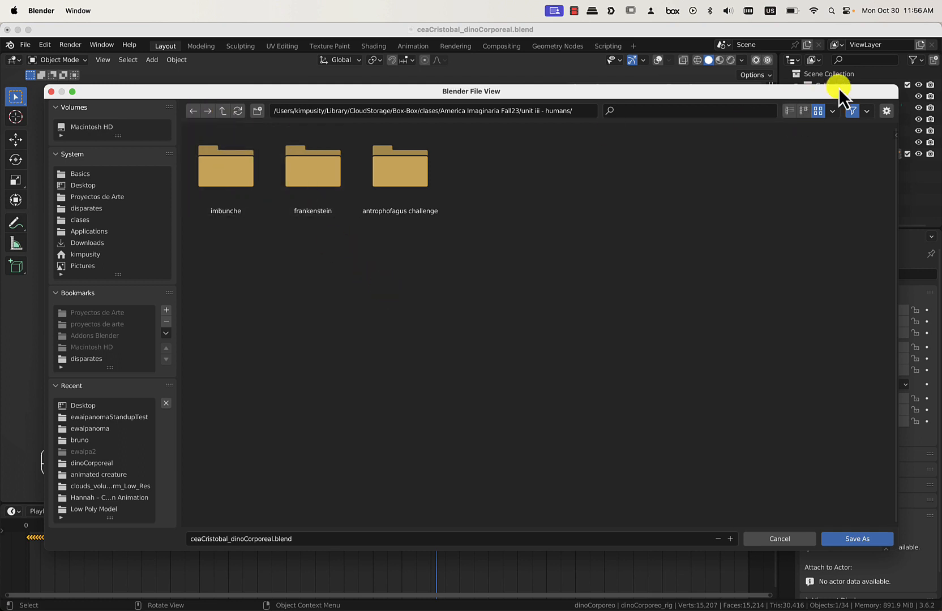
Create a folder named "mocap animation" and save the blend file inside it under its existing name
{"action": "right_click", "coordinate": [586, 221]}
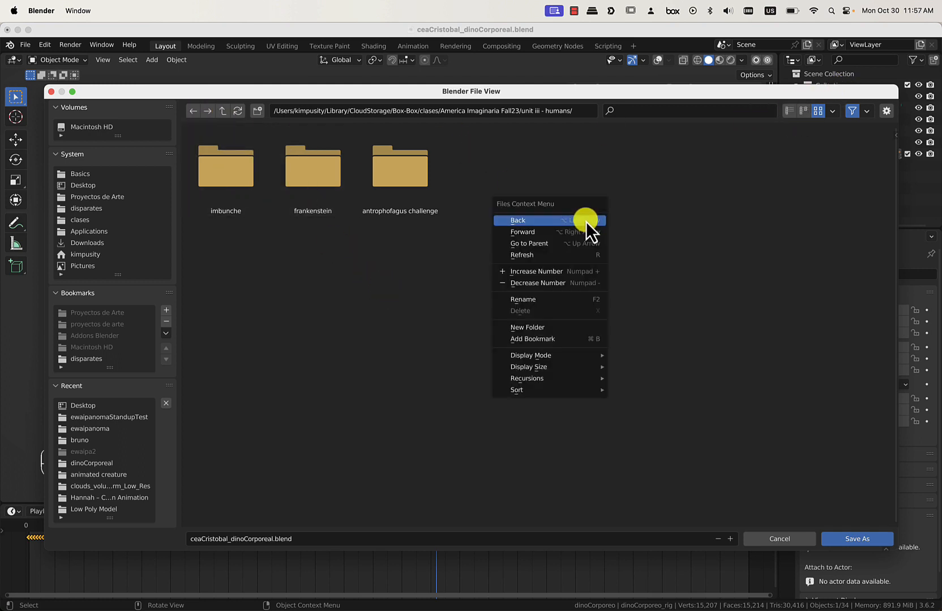
{"action": "left_click", "coordinate": [547, 333]}
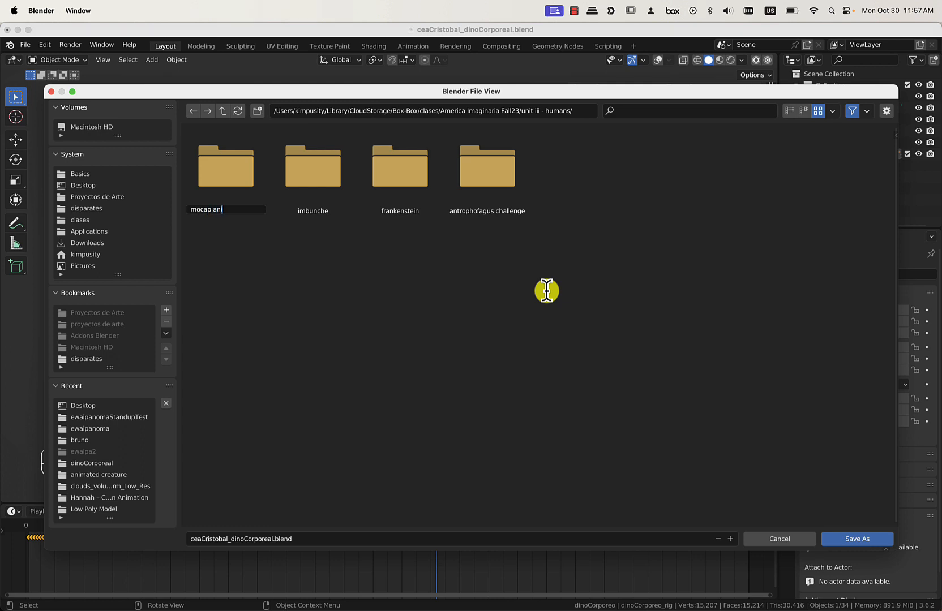
{"action": "key", "text": "Return"}
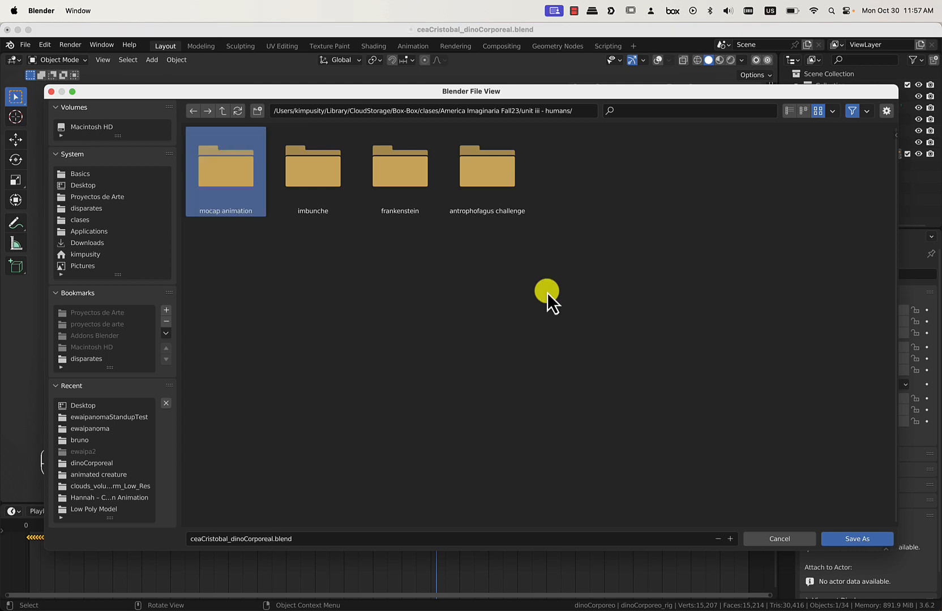
{"action": "double_click", "coordinate": [239, 170]}
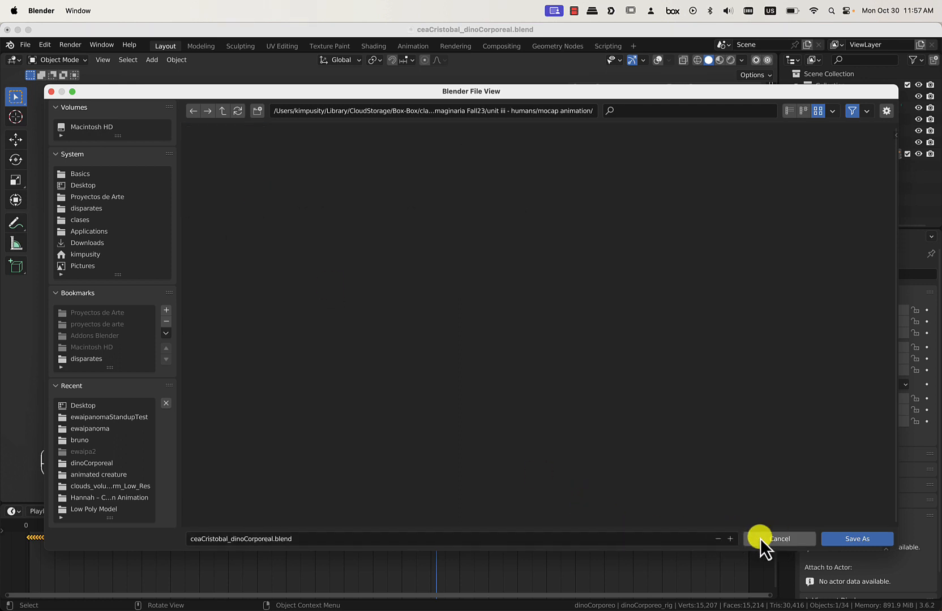
{"action": "left_click", "coordinate": [854, 539]}
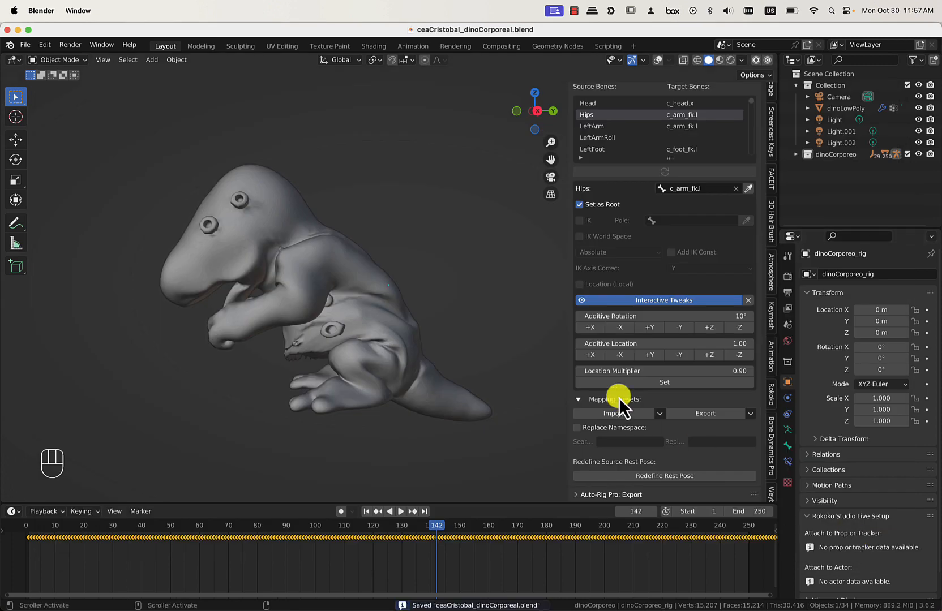
Enable Automatically Pack Resources for the file's external data and save the blend file
{"action": "left_click", "coordinate": [32, 49]}
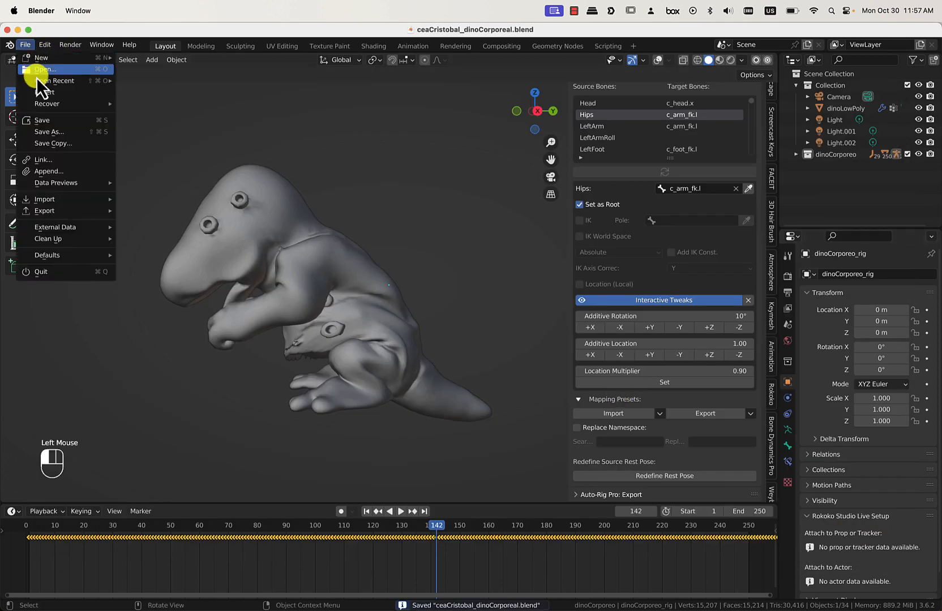
{"action": "mouse_move", "coordinate": [76, 202]}
{"action": "mouse_move", "coordinate": [76, 224]}
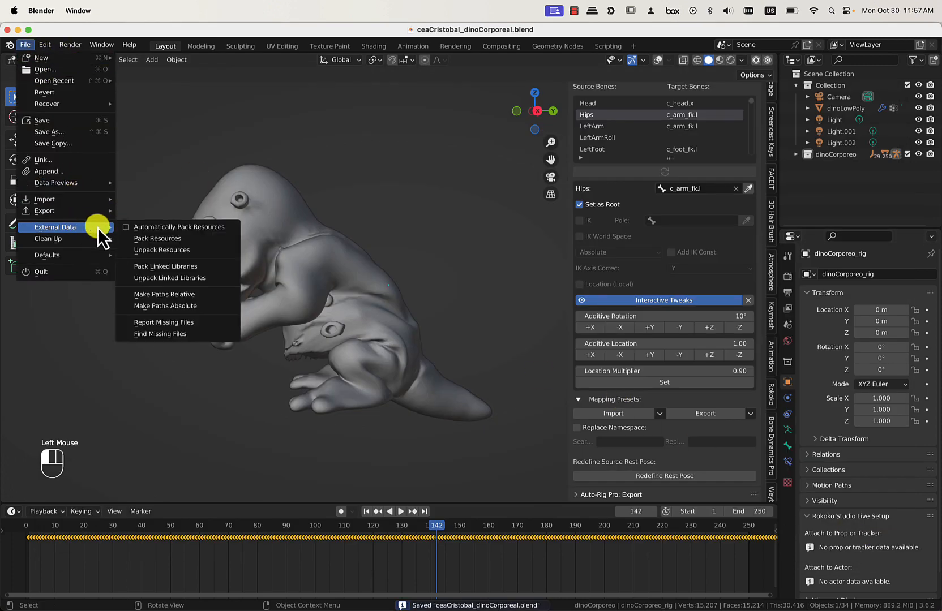
{"action": "left_click", "coordinate": [130, 230]}
{"action": "left_click", "coordinate": [28, 45]}
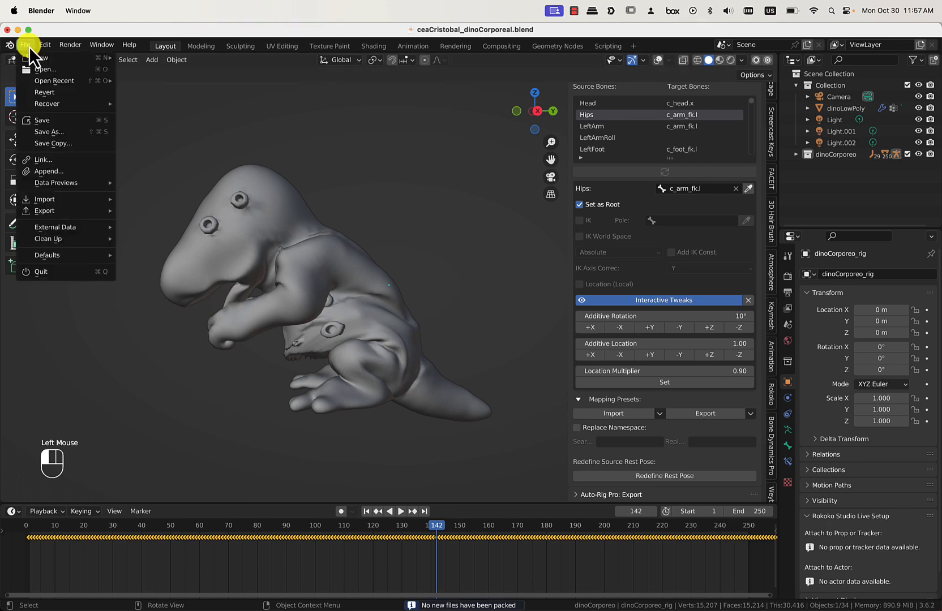
{"action": "mouse_move", "coordinate": [81, 224]}
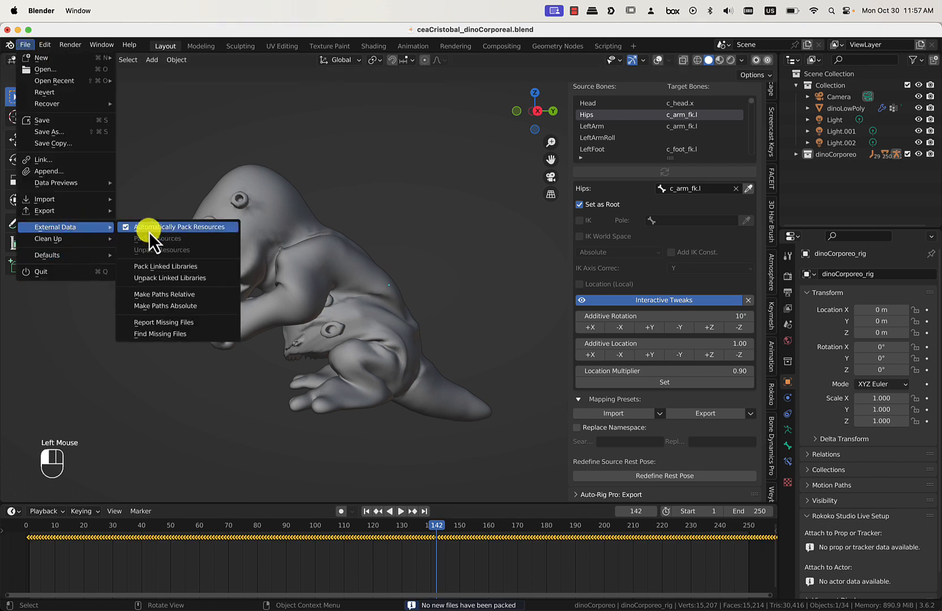
{"action": "left_click", "coordinate": [59, 120]}
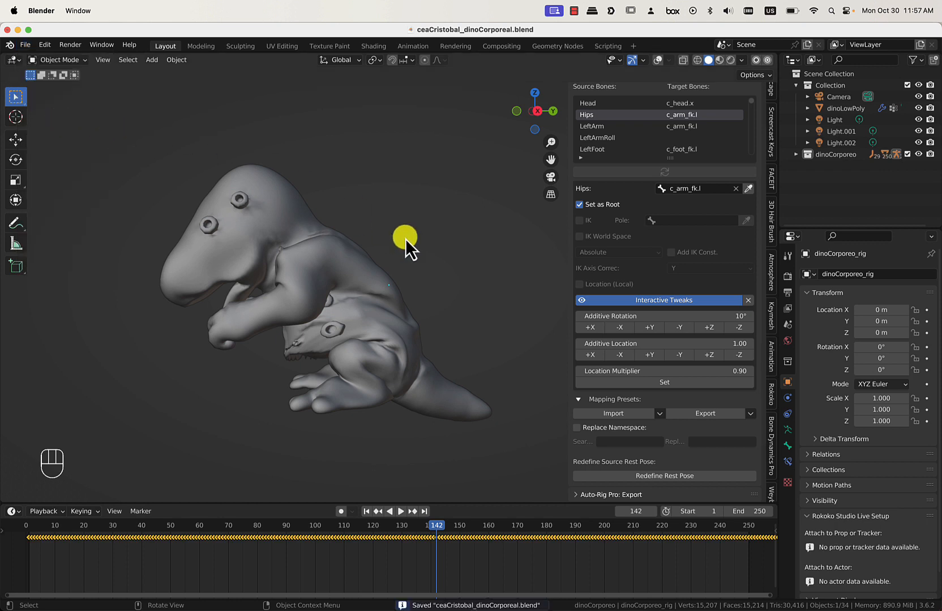